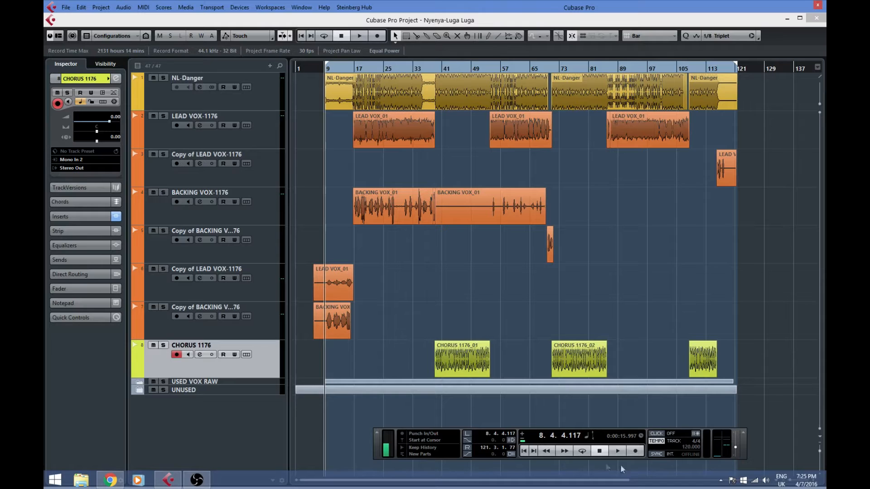
Play the full mix from just before bar 9 and stop playback at about bar 54
left_click(618, 453)
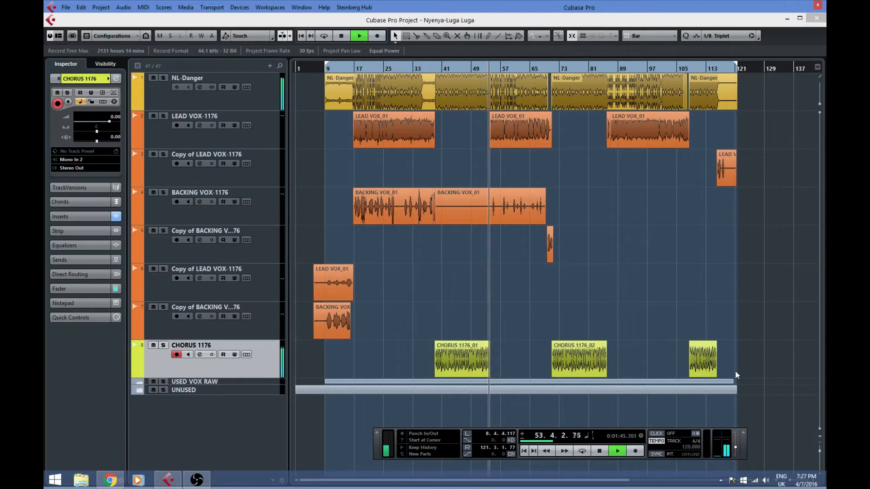
key("space")
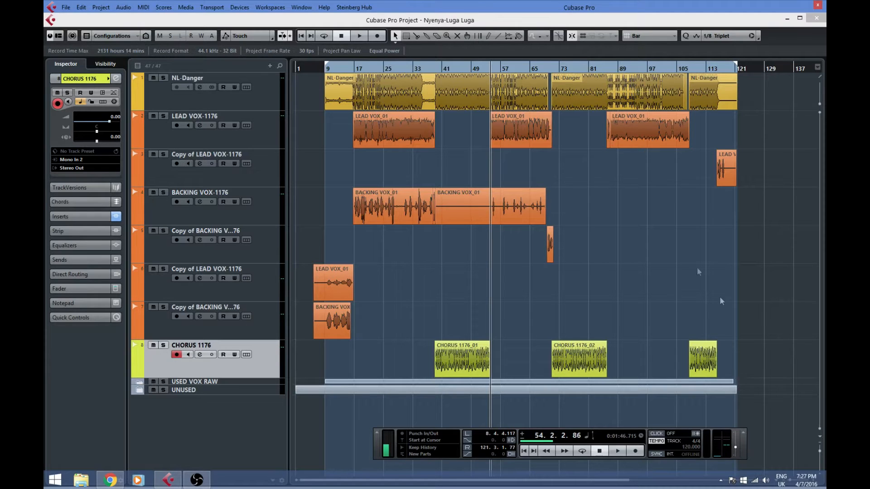
Solo the LEAD VOX-1176 track and audition it from bar 17 to about bar 25
left_click(270, 136)
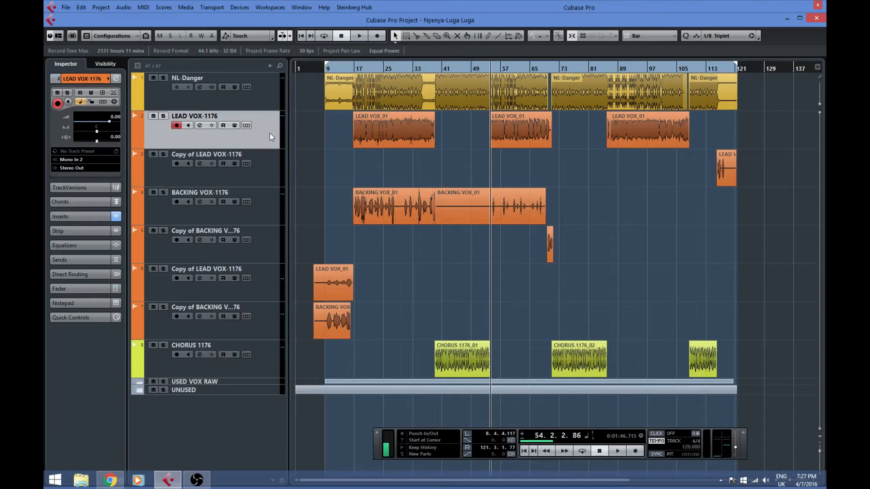
left_click(117, 80)
left_click(811, 122)
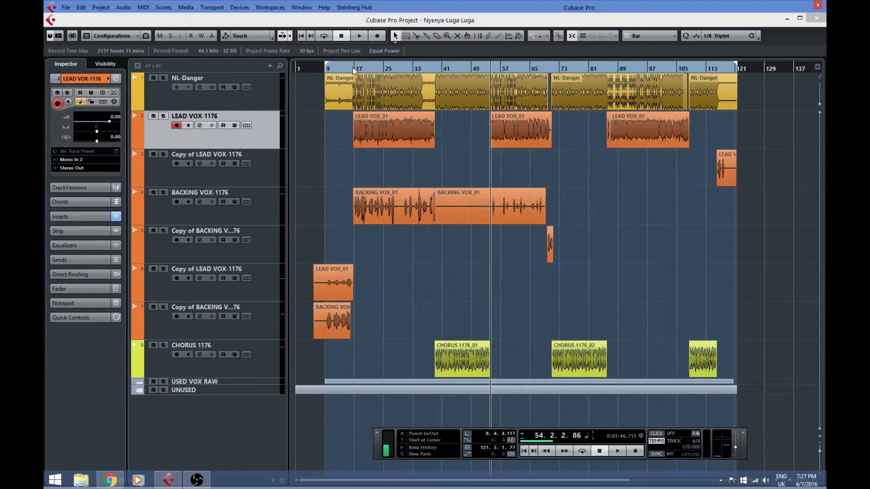
left_click(354, 71)
left_click(164, 116)
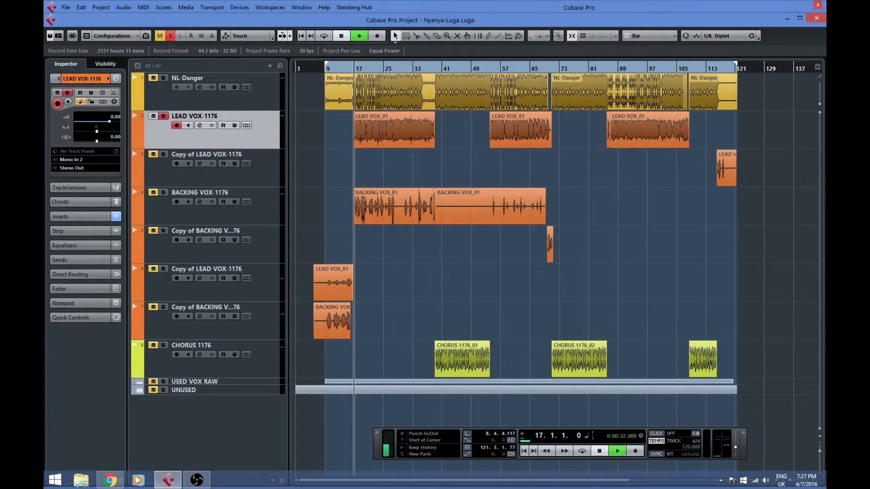
key("space")
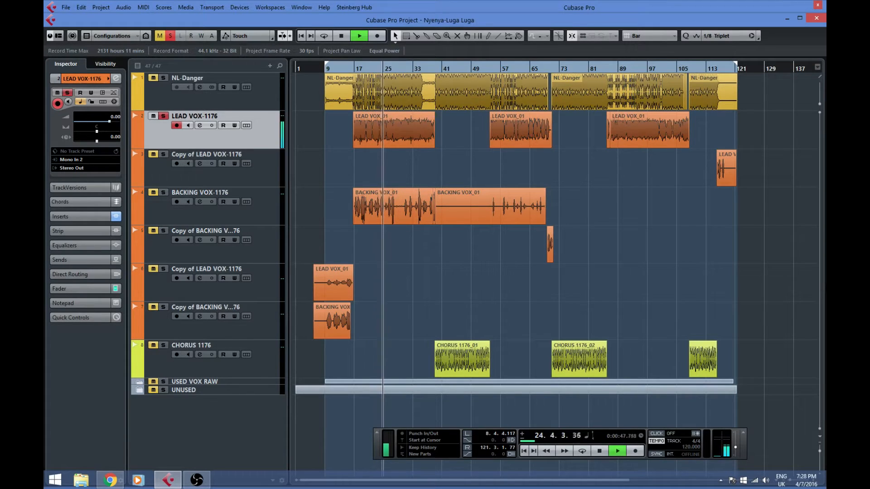
key("space")
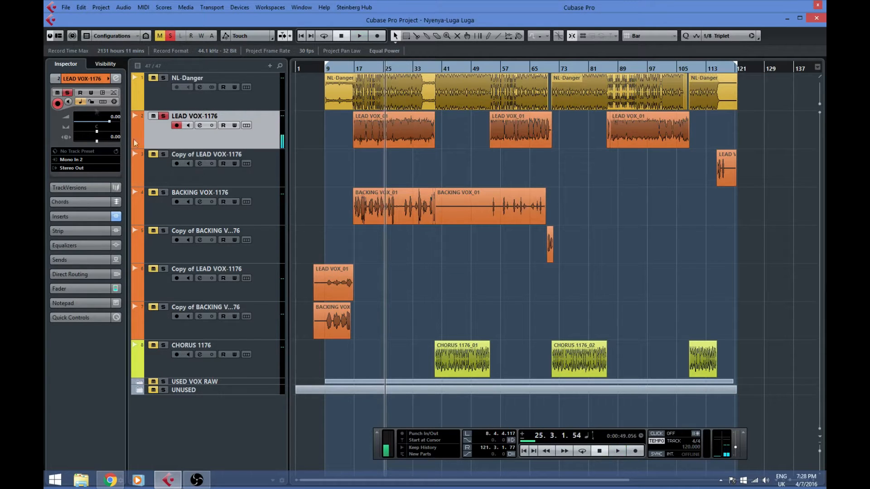
Examine the Pitch, Gate and De-Esser modules of the iZotope Nectar 2 insert on LEAD VOX-1176
left_click(116, 80)
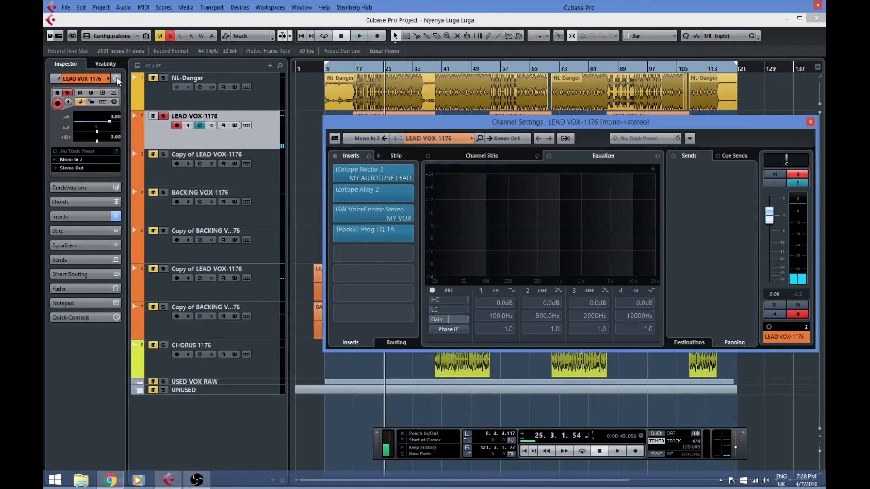
left_click(364, 173)
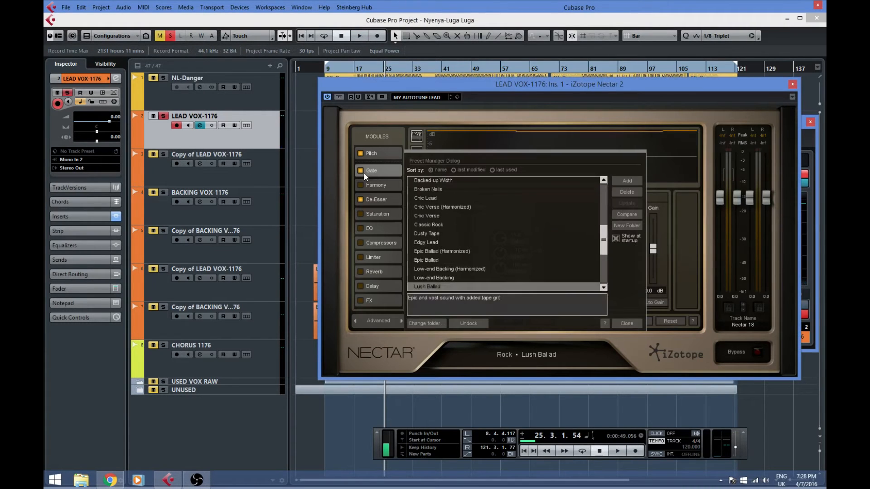
left_click(626, 323)
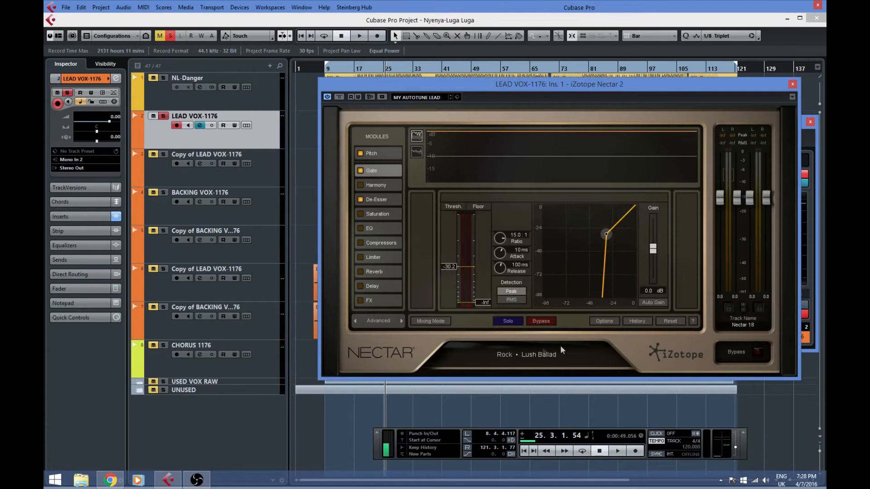
left_click(379, 154)
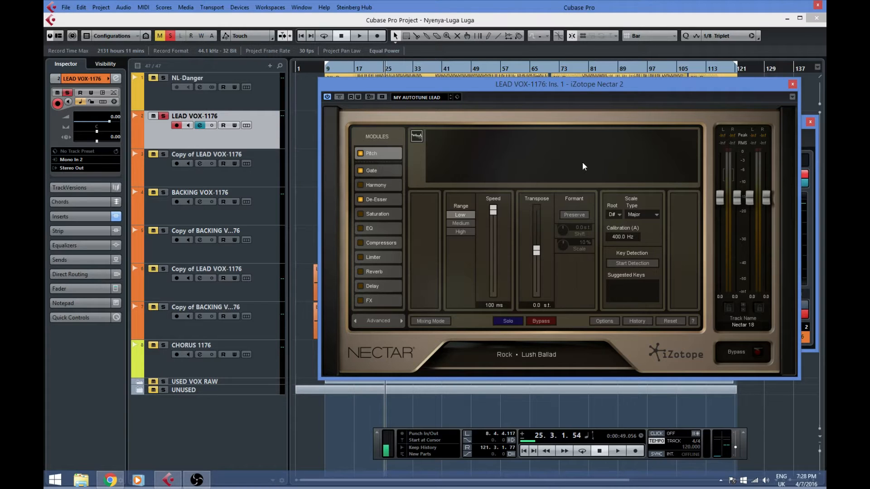
left_click(379, 171)
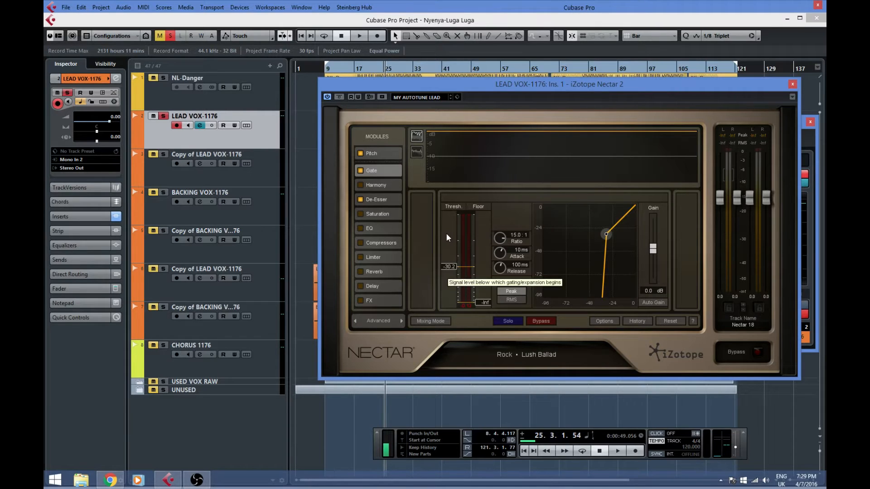
left_click(382, 201)
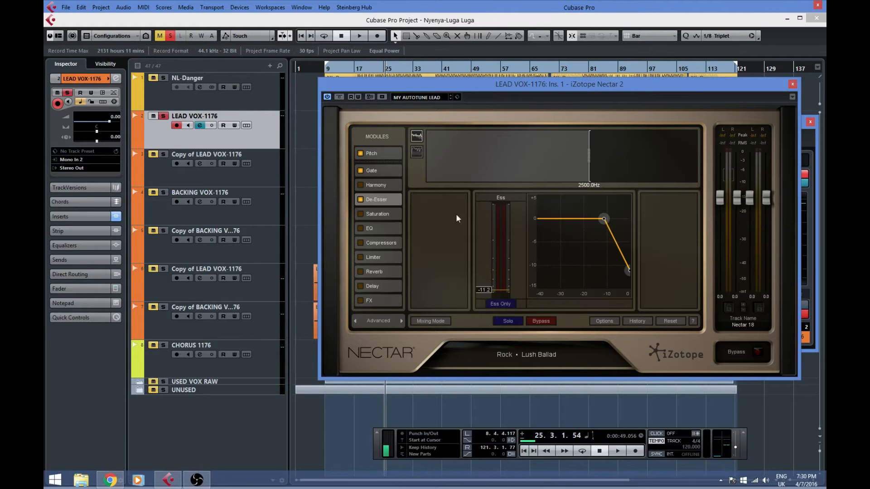
left_click(792, 84)
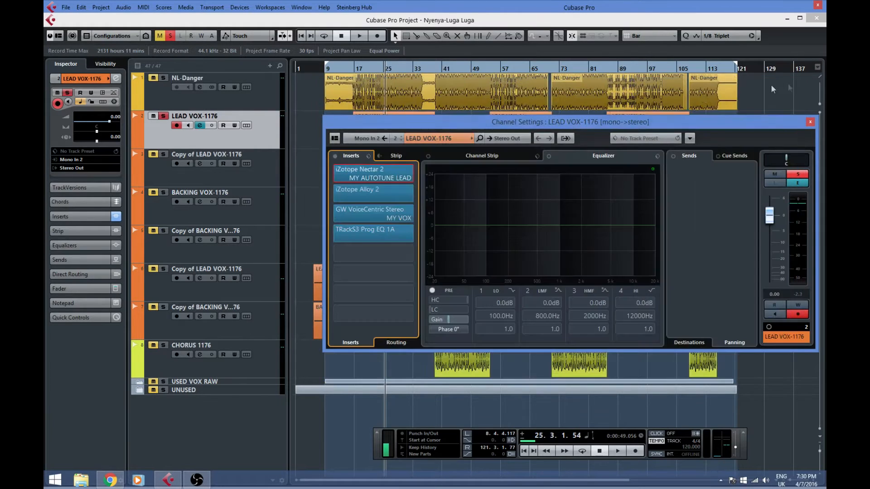
Review the equalizer and de-esser settings in the iZotope Alloy 2 insert of LEAD VOX-1176
left_click(382, 192)
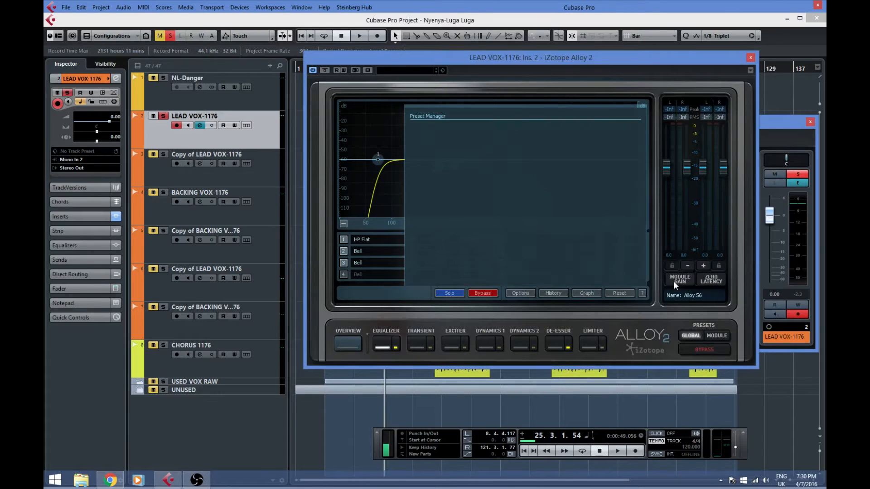
left_click(630, 280)
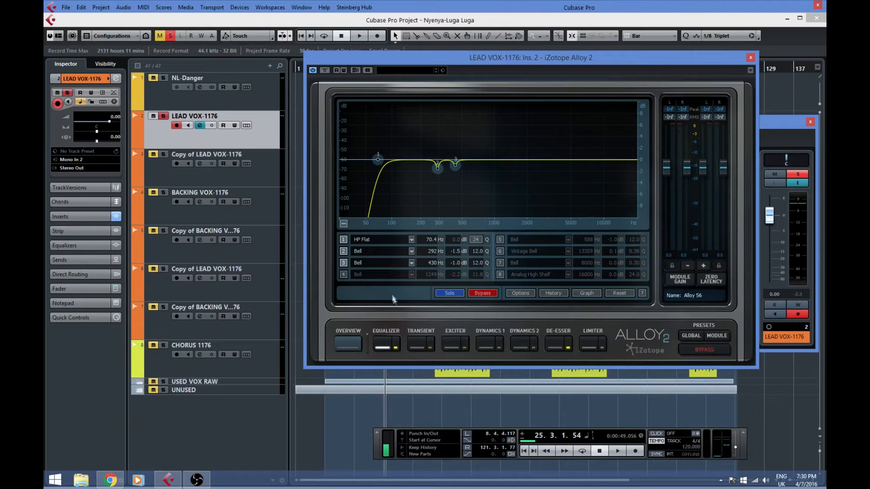
left_click(554, 341)
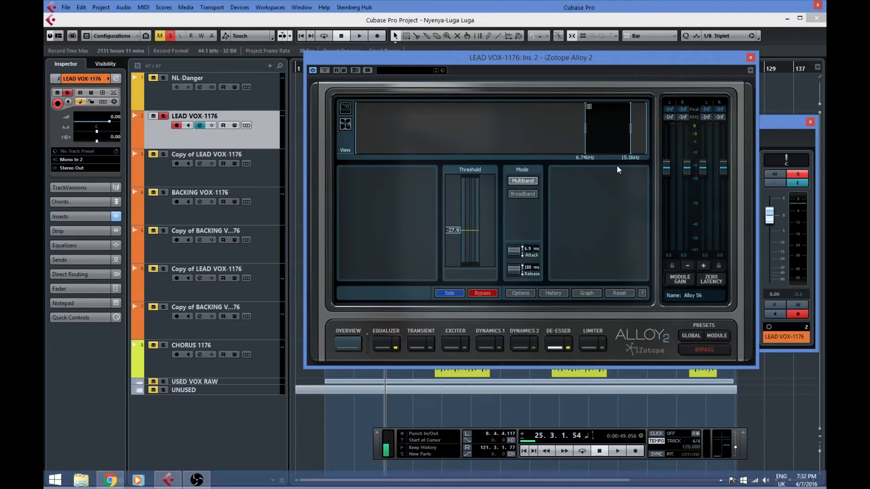
left_click(750, 57)
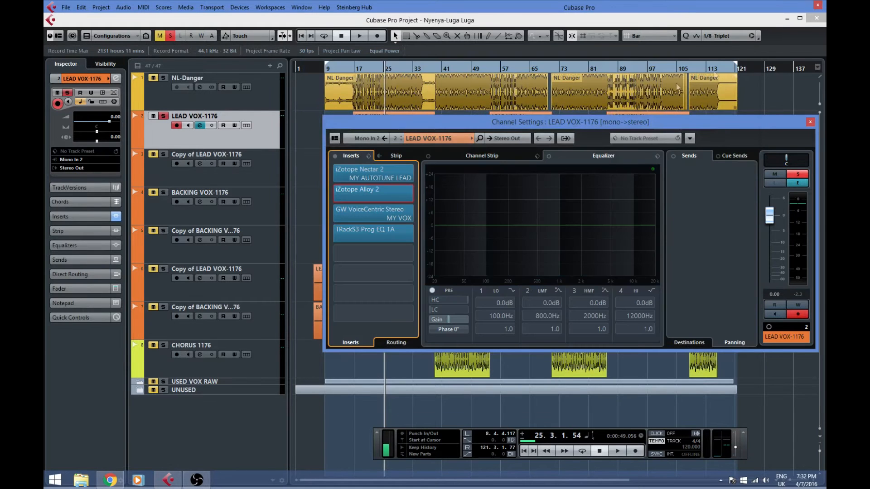
Inspect the settings of the GW VoiceCentric Stereo and TRackS3 Prog EQ 1A inserts on LEAD VOX-1176
left_click(394, 213)
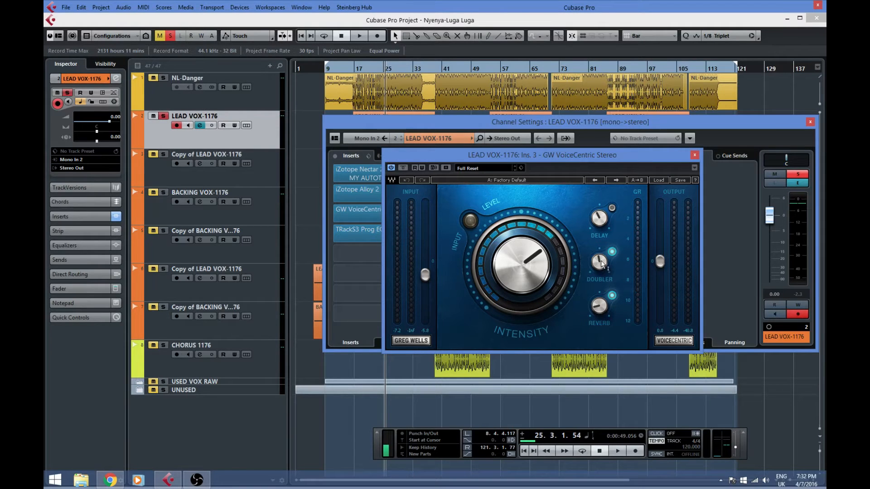
mouse_move(601, 263)
mouse_move(603, 310)
left_click(694, 155)
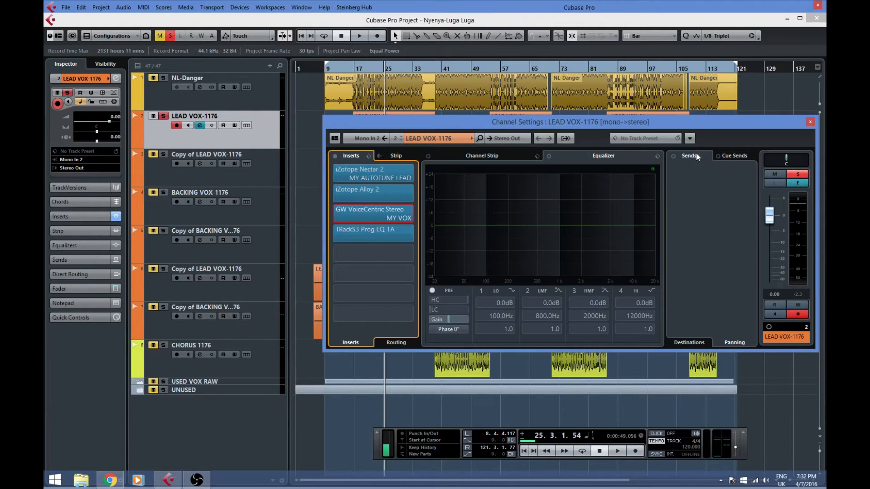
left_click(364, 234)
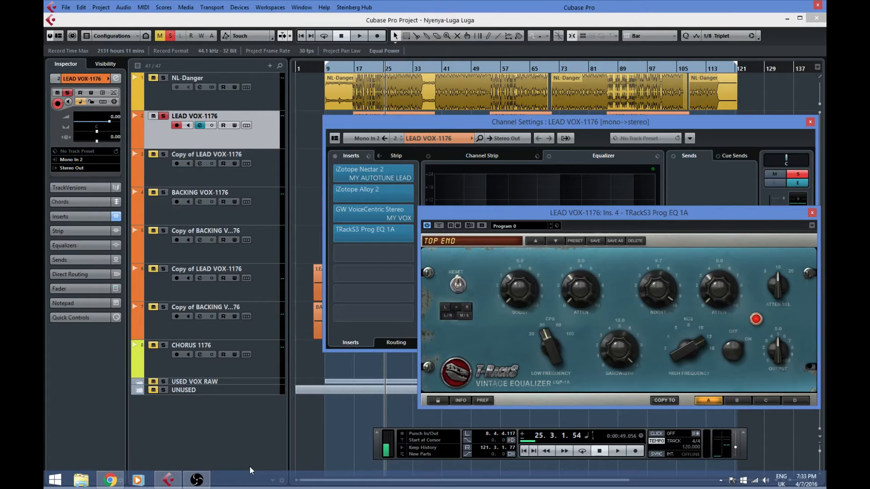
left_click(812, 212)
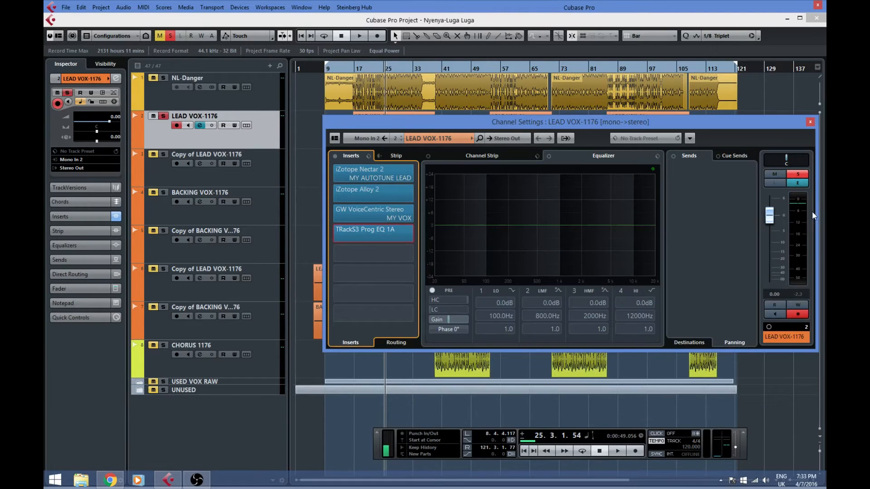
Add the Nomad Factory PulseTec EQs plug-in to the fifth insert slot of LEAD VOX-1176 and close the channel settings
left_click(412, 252)
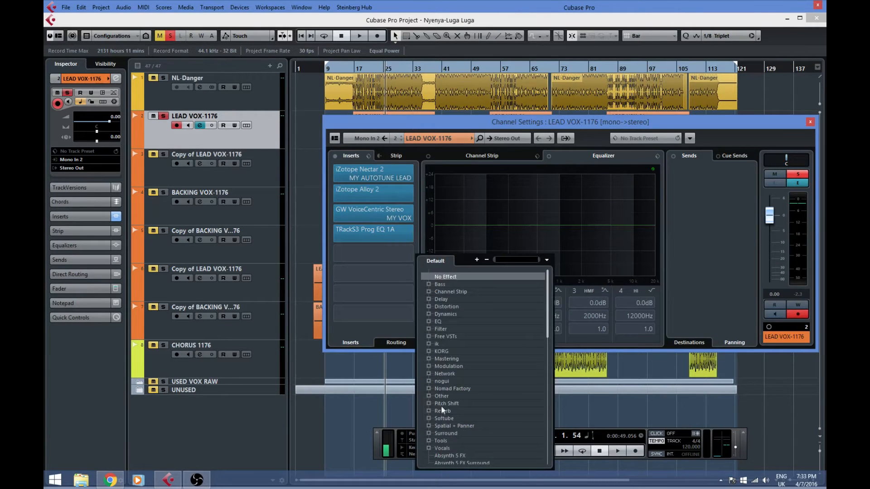
left_click(433, 394)
scroll(488, 385, "down", 5)
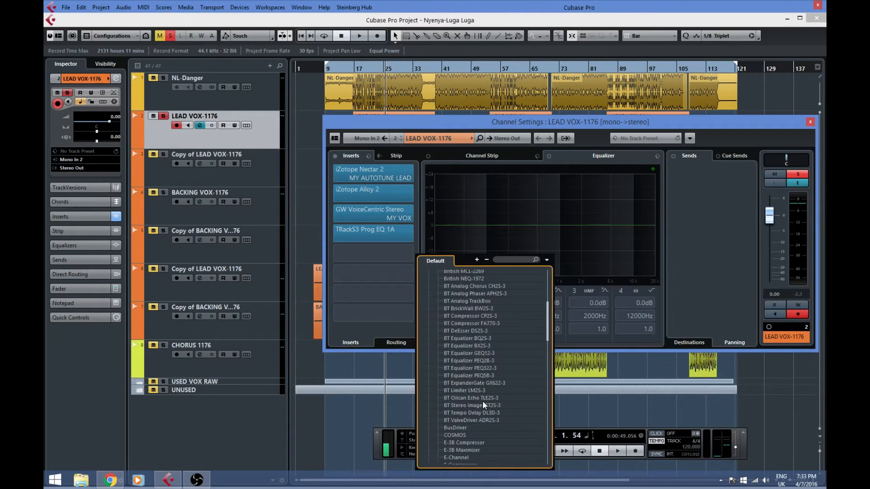
scroll(482, 392, "down", 3)
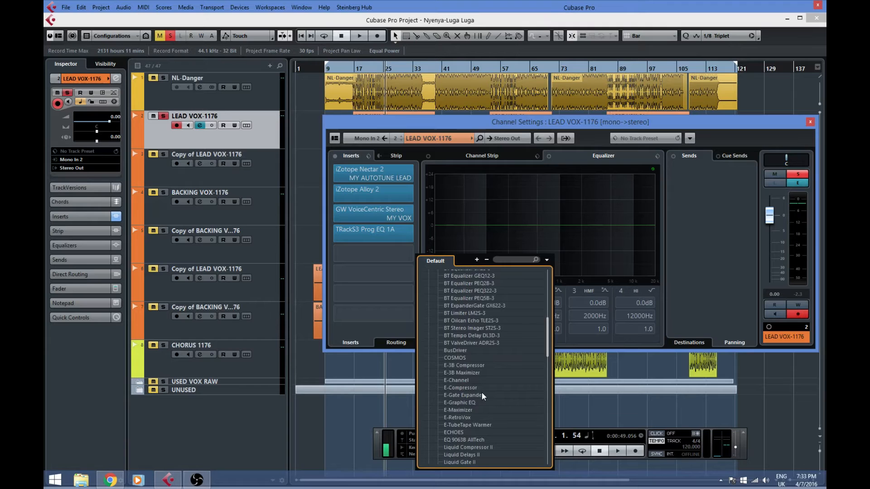
scroll(482, 393, "down", 3)
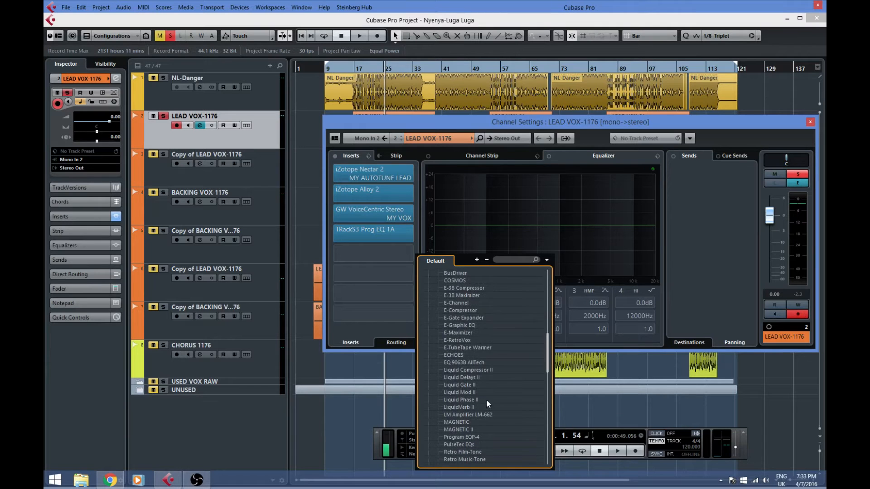
scroll(473, 417, "down", 2)
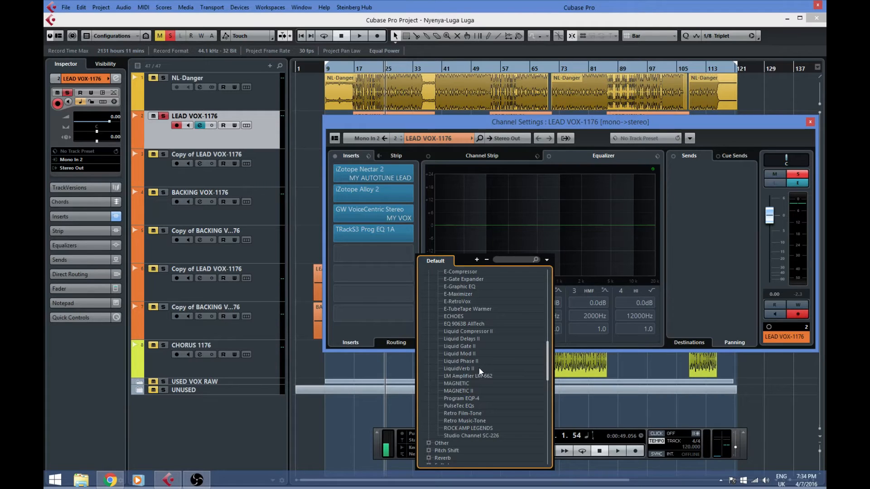
left_click(458, 407)
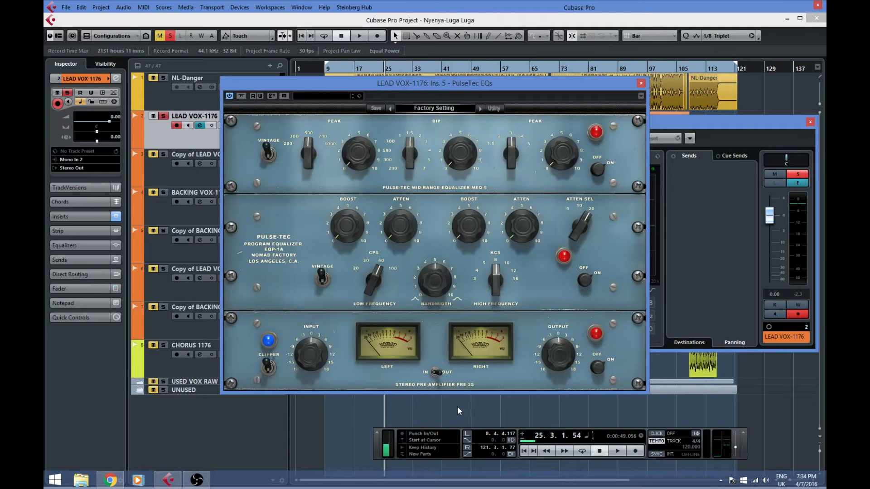
left_click(640, 83)
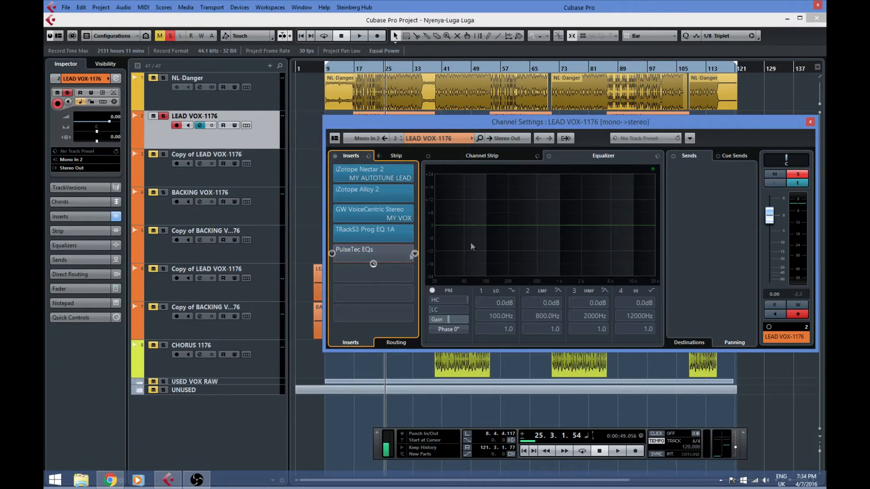
left_click(811, 122)
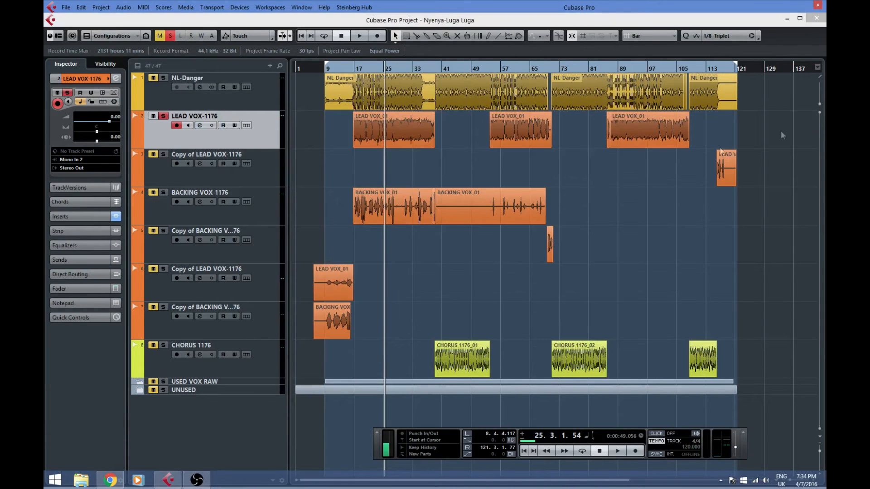
Solo only the BACKING VOX-1176 track and audition it from bar 17 to about bar 26
left_click(269, 206)
left_click(164, 193)
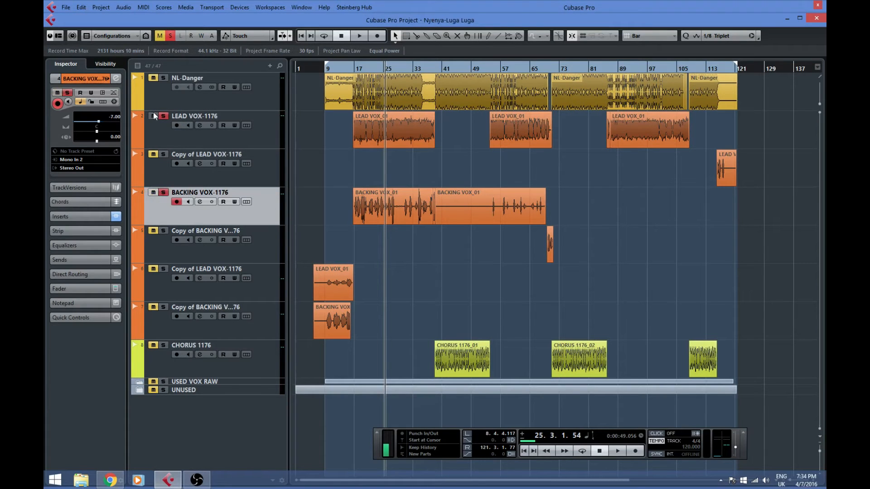
left_click(355, 67)
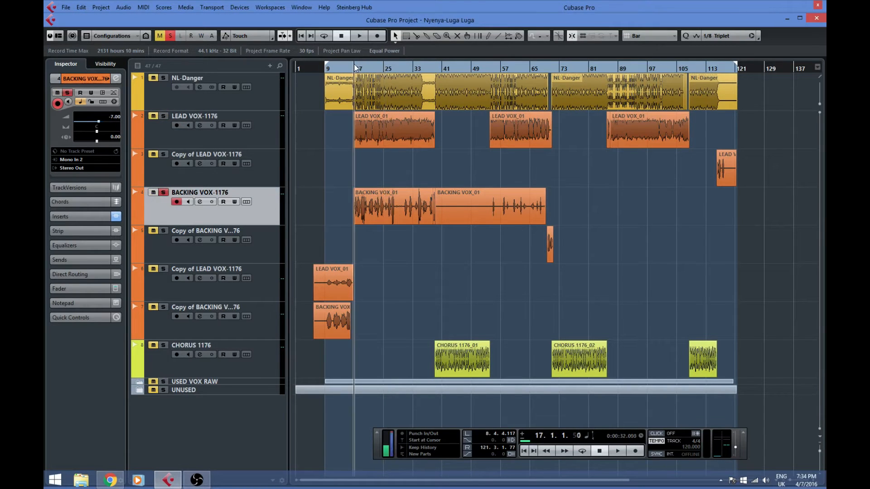
key("space")
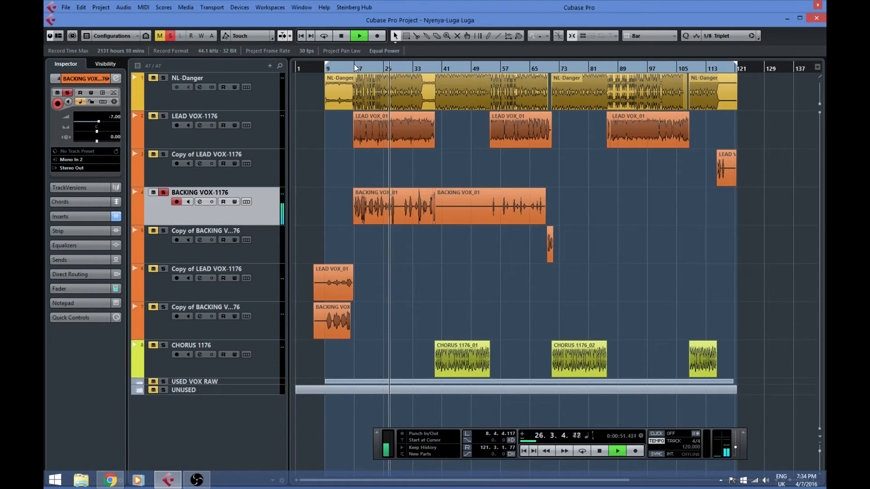
key("space")
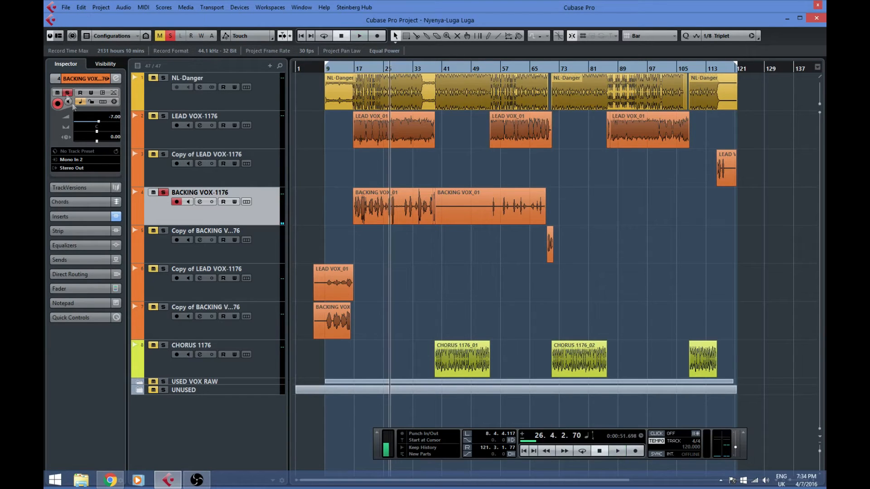
Open the iZotope Nectar 2 insert of BACKING VOX-1176, dismiss its preset manager and review the Pitch, Gate, De-Esser and Limiter modules
left_click(116, 79)
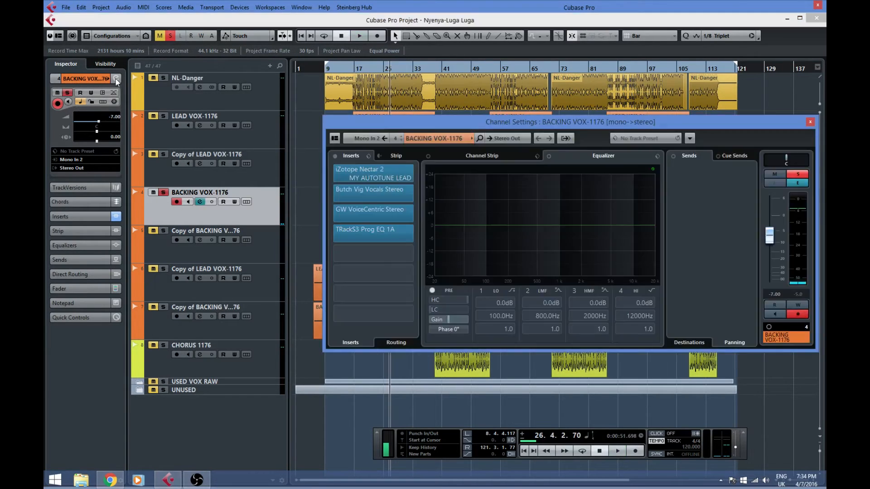
left_click(398, 175)
left_click(396, 183)
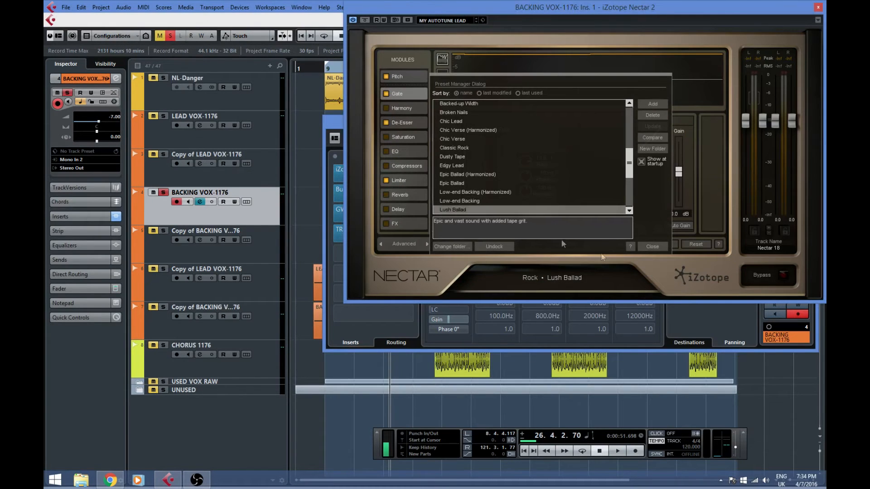
left_click(651, 246)
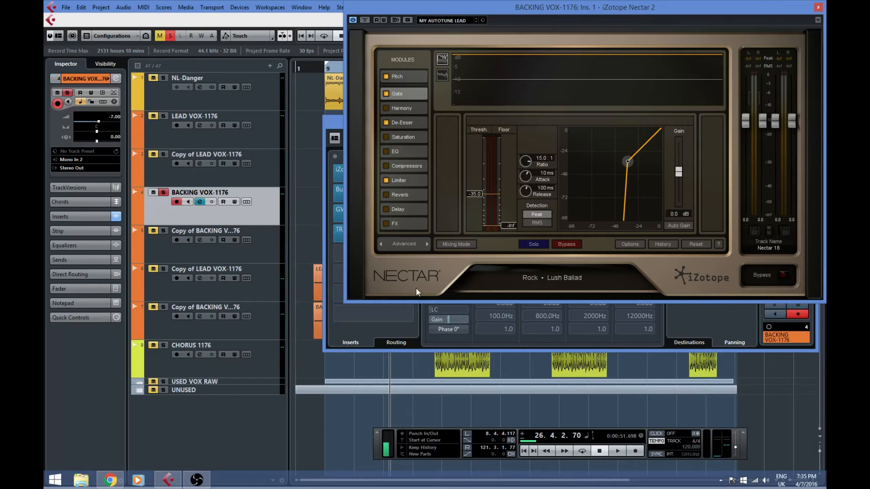
left_click(403, 75)
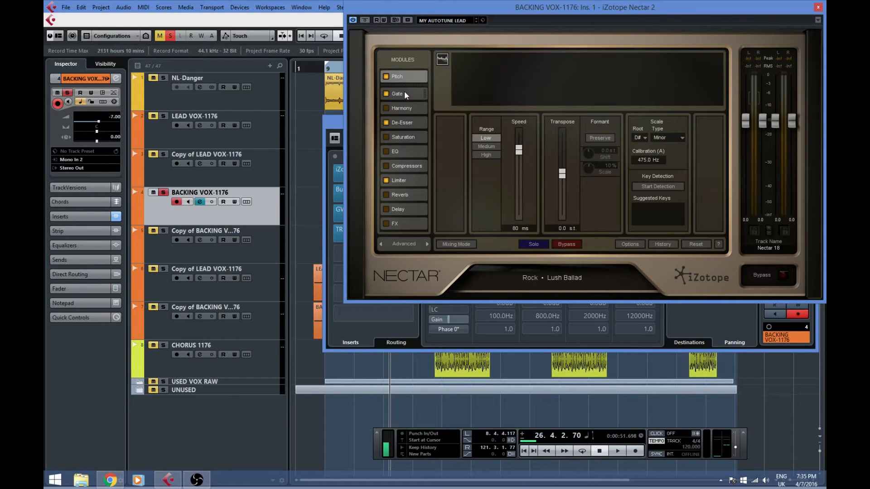
left_click(404, 93)
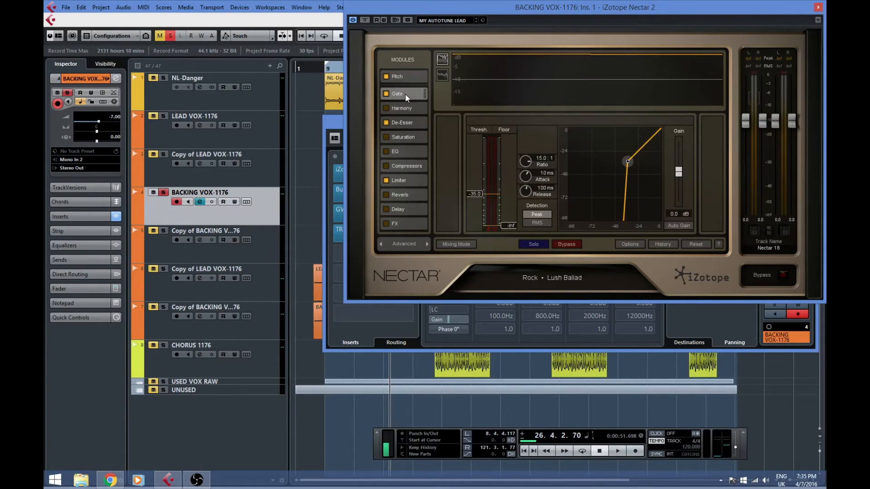
left_click(405, 123)
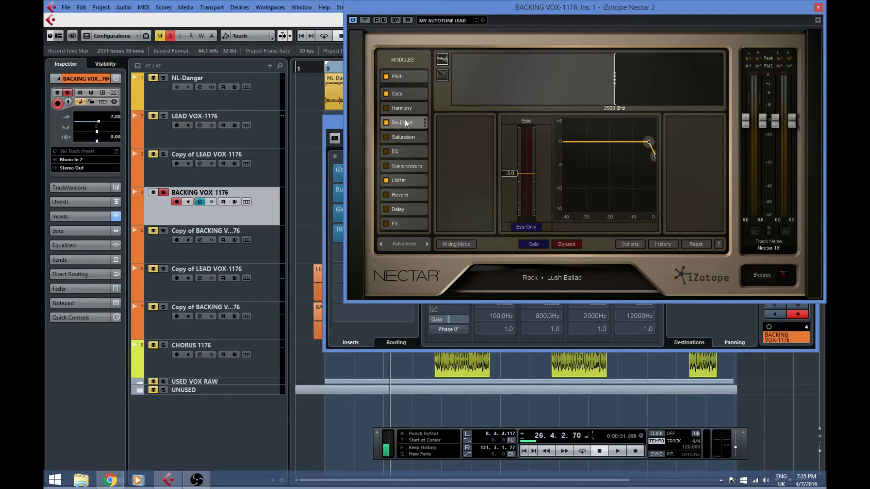
left_click(407, 180)
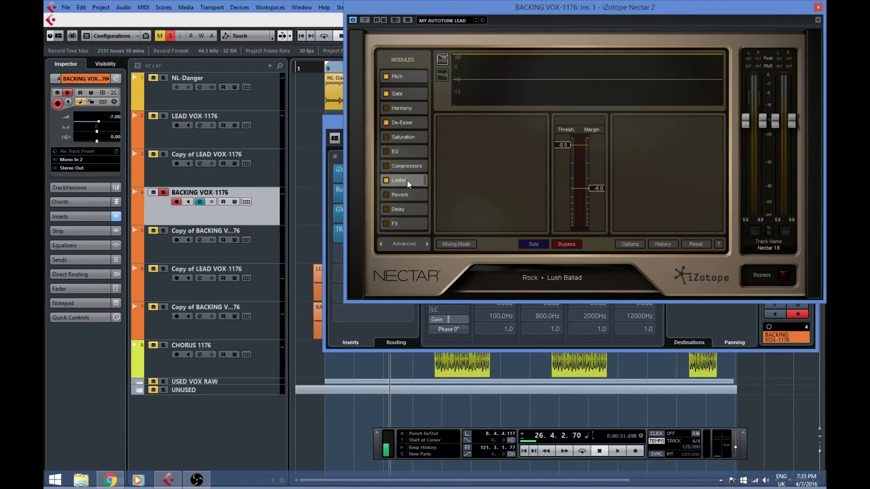
Go back through Nectar 2's active modules, examining the pitch speed and scale, gate, de-esser and limiter thresholds, and close the plug-in
left_click(402, 76)
left_click(403, 121)
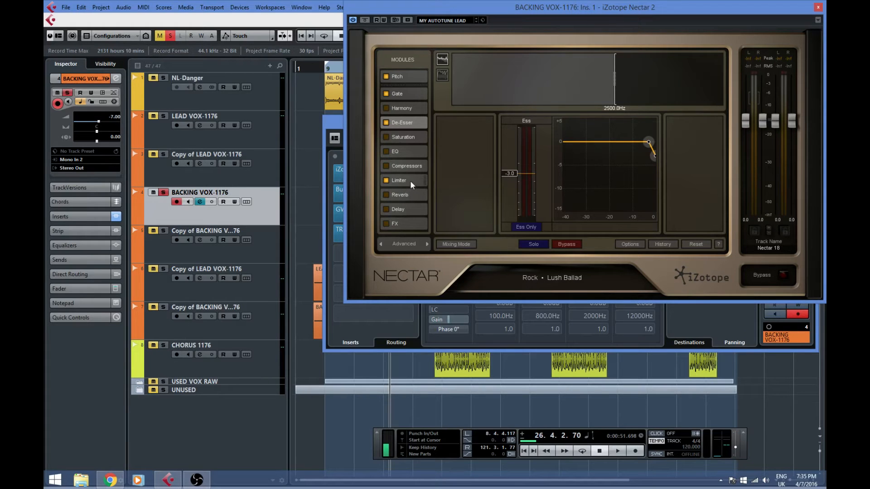
left_click(406, 82)
left_click(408, 91)
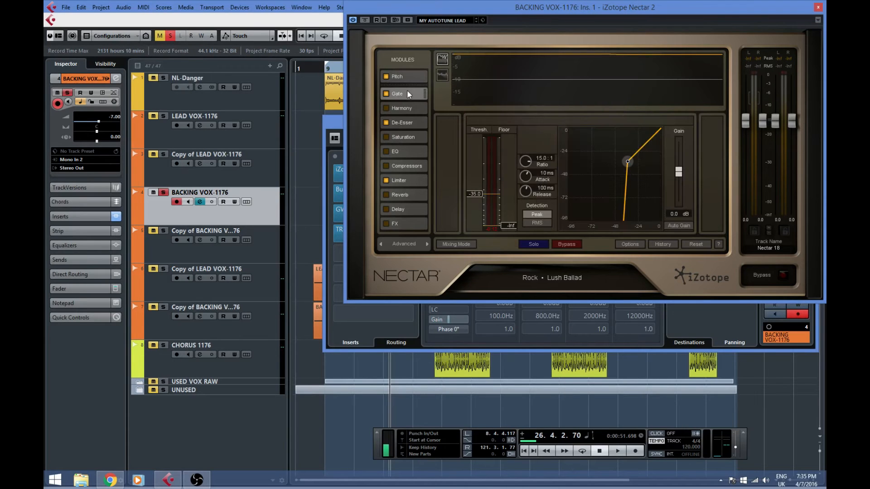
left_click(406, 77)
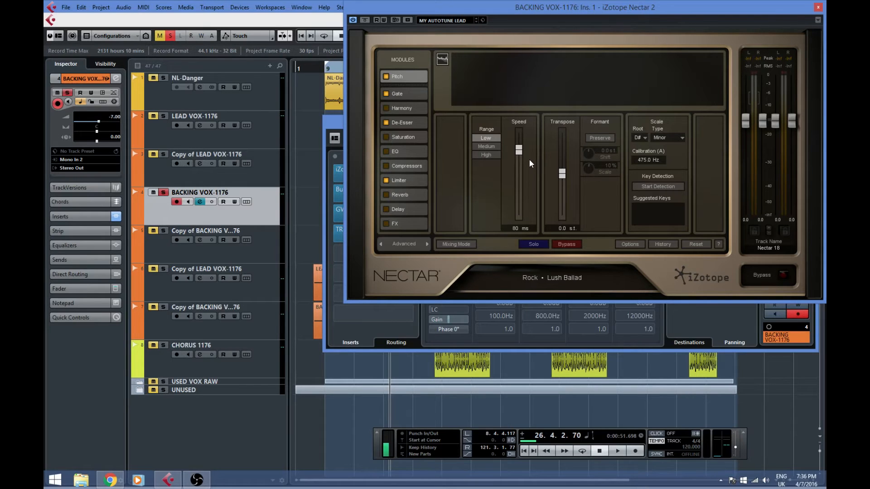
left_click(410, 93)
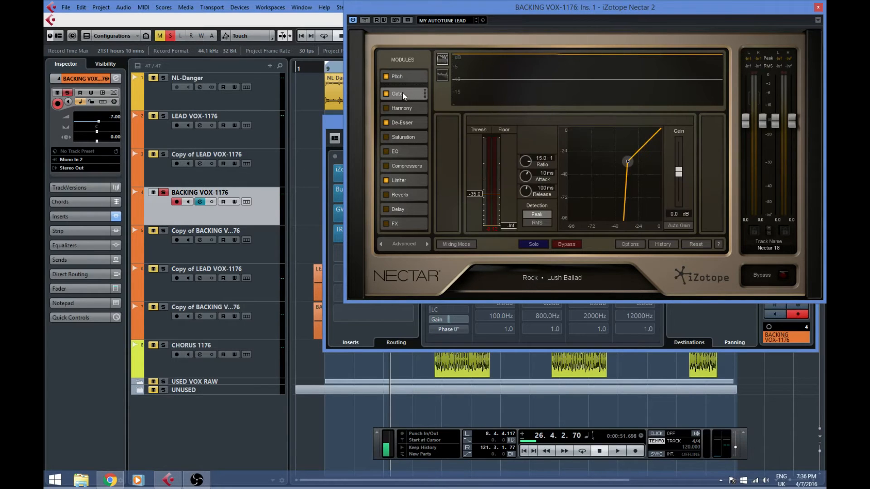
left_click(409, 122)
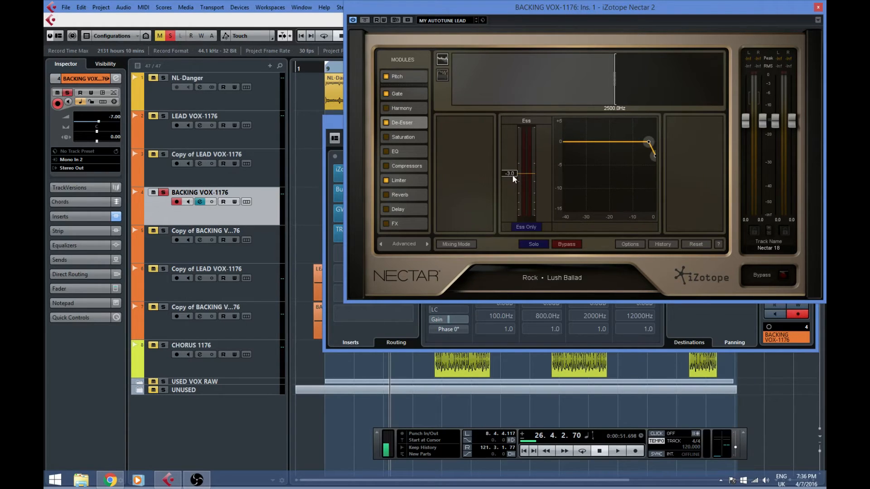
left_click(407, 180)
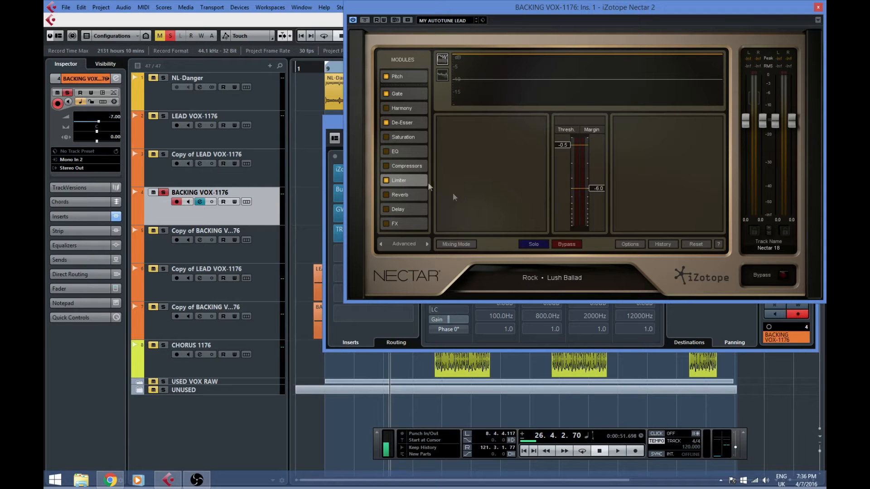
left_click(818, 7)
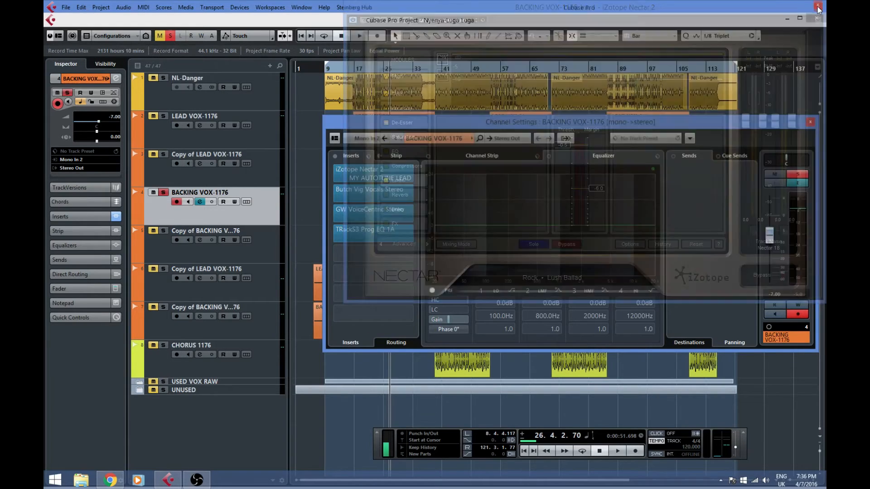
Inspect the settings of the Butch Vig Vocals Stereo and GW VoiceCentric Stereo inserts on BACKING VOX-1176, including delay, doubler and reverb
left_click(395, 192)
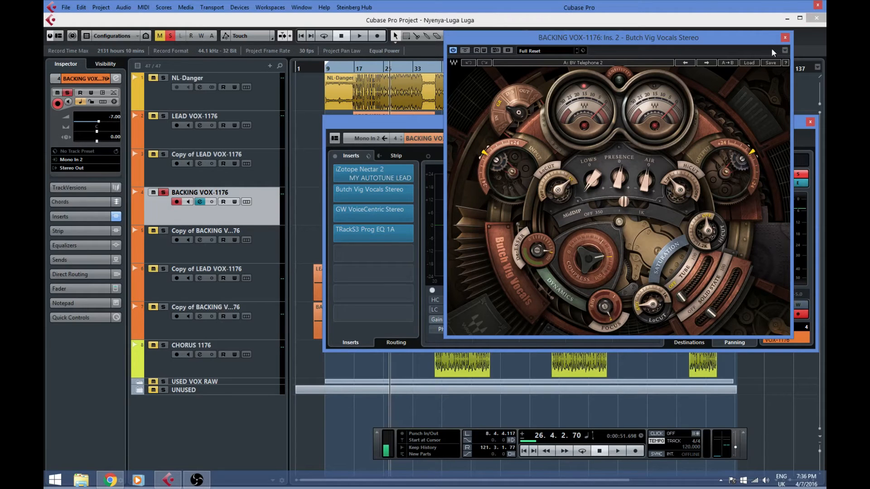
left_click(784, 37)
left_click(374, 213)
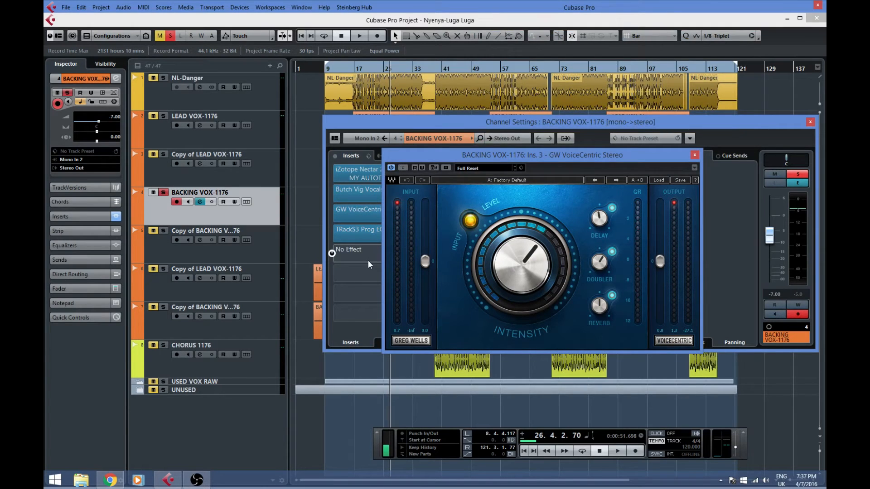
mouse_move(600, 311)
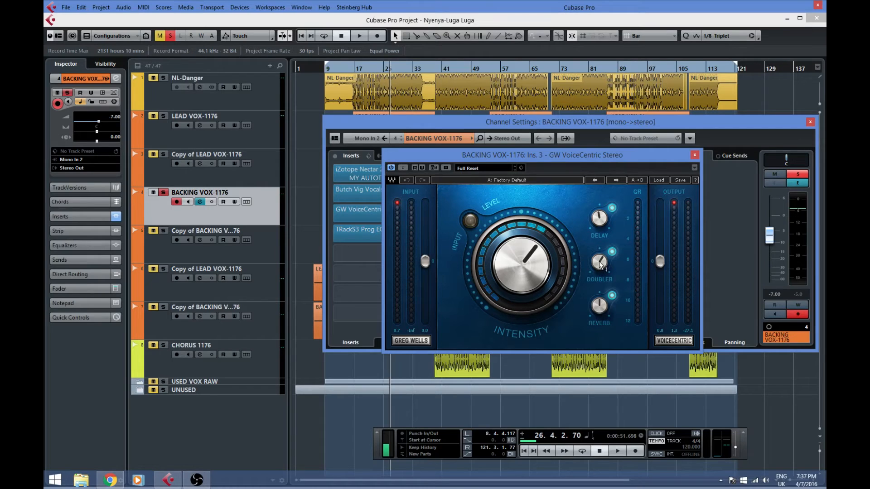
mouse_move(601, 265)
mouse_move(600, 224)
left_click(695, 155)
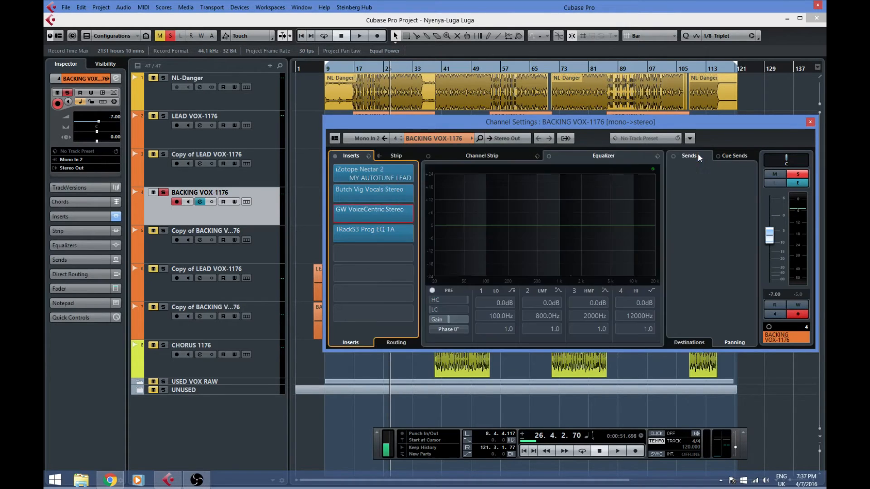
Inspect the TRackS3 Prog EQ 1A insert on BACKING VOX-1176 and close the channel settings
left_click(367, 233)
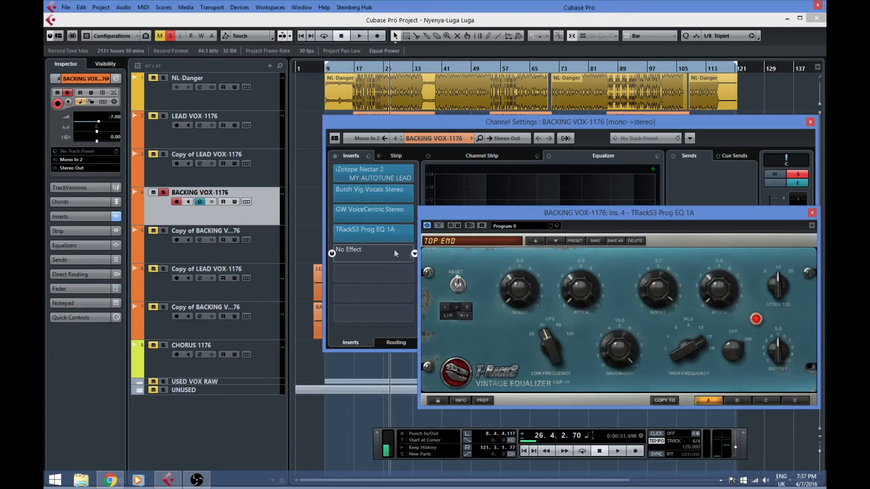
left_click(812, 212)
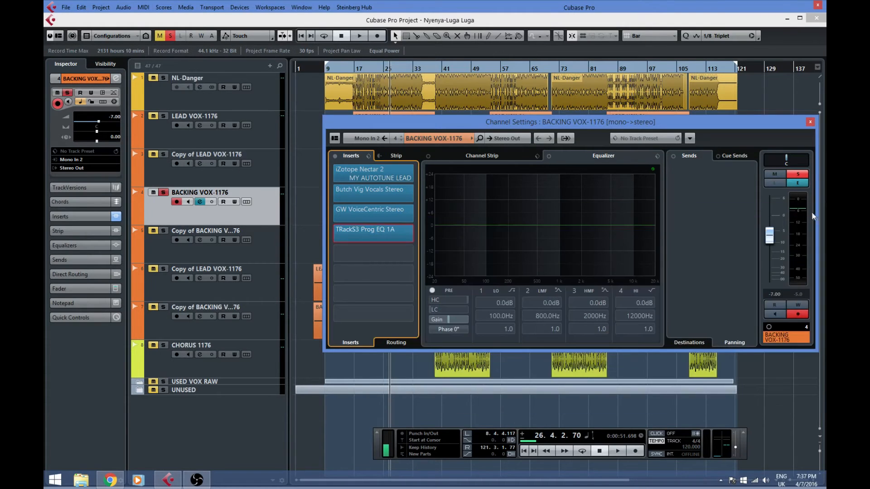
left_click(810, 122)
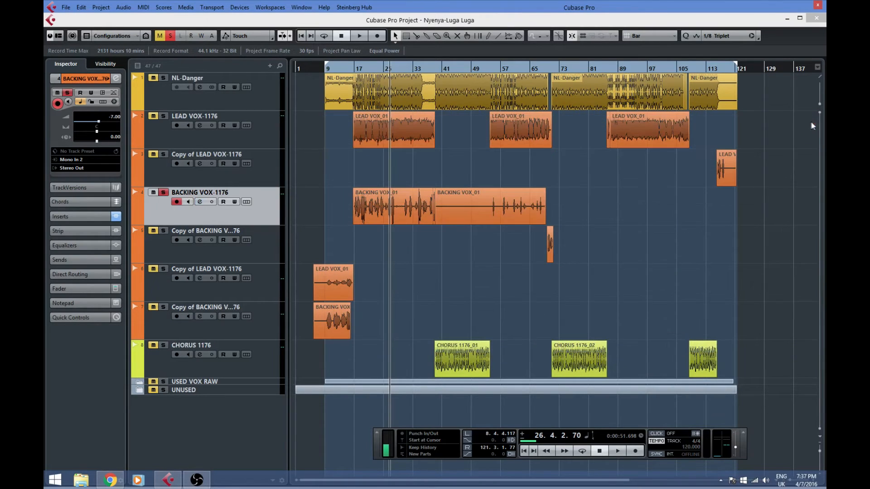
Solo only the intro vocals, Copy of LEAD VOX-1176 (track 6) and Copy of BACKING VOX-1176 (track 7), and audition them from the left locator to about bar 16
left_click(265, 313)
left_click(163, 309)
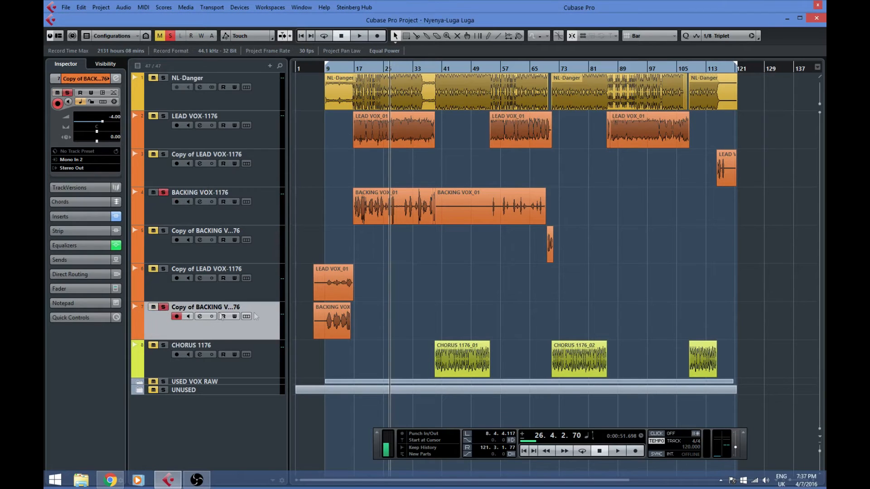
left_click(164, 193)
left_click(467, 435)
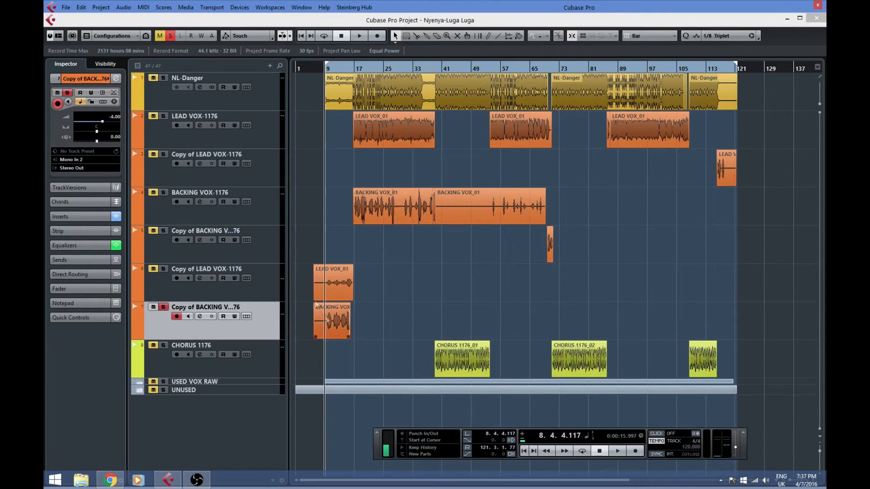
left_click(164, 270)
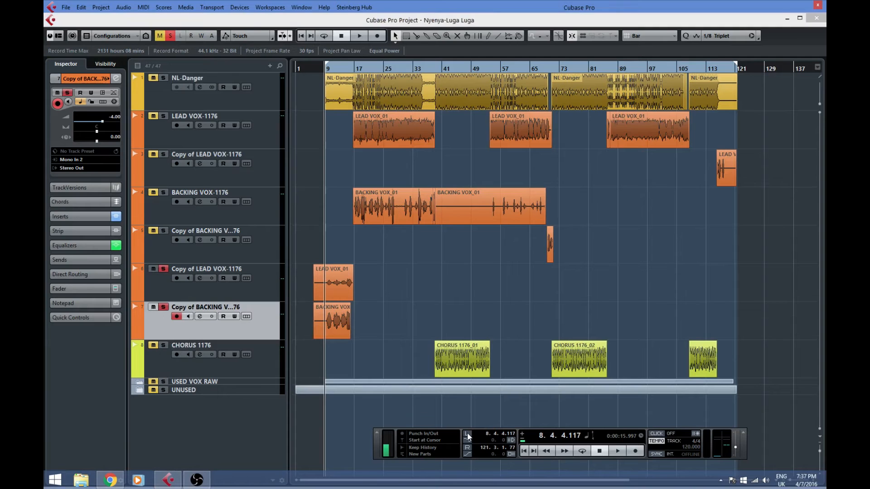
left_click(618, 450)
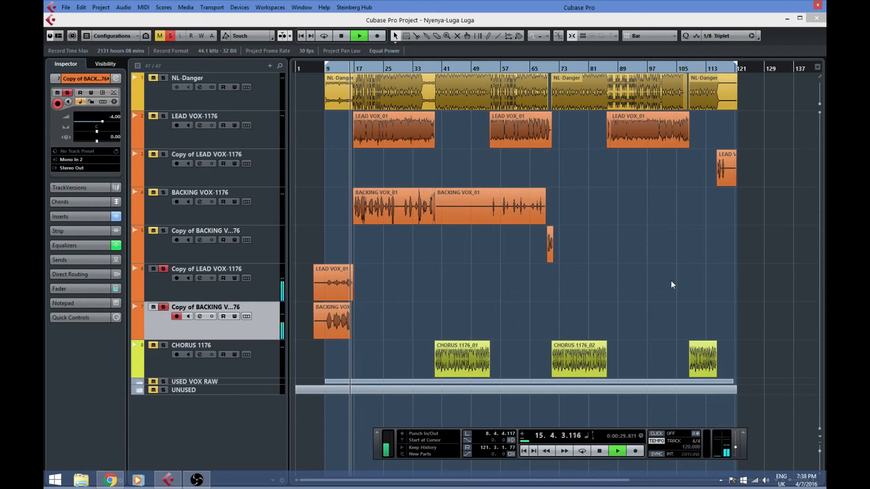
left_click(602, 452)
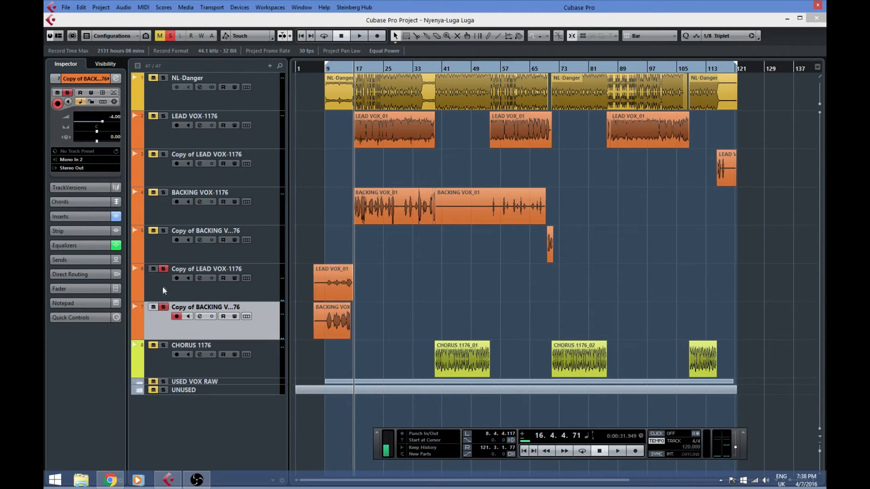
Open the channel settings of Copy of BACKING VOX-1176 (track 7) and examine the effect modules in its Guitar Rig 5 insert
left_click(116, 79)
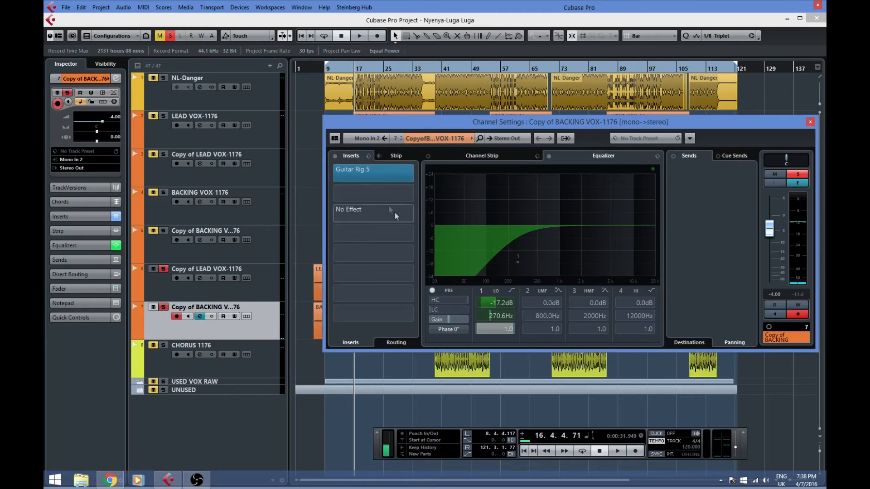
left_click(395, 169)
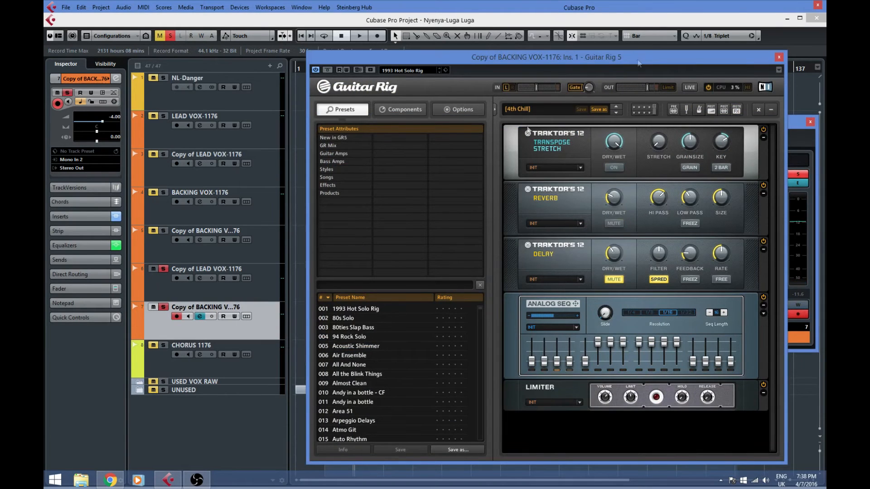
left_click(780, 57)
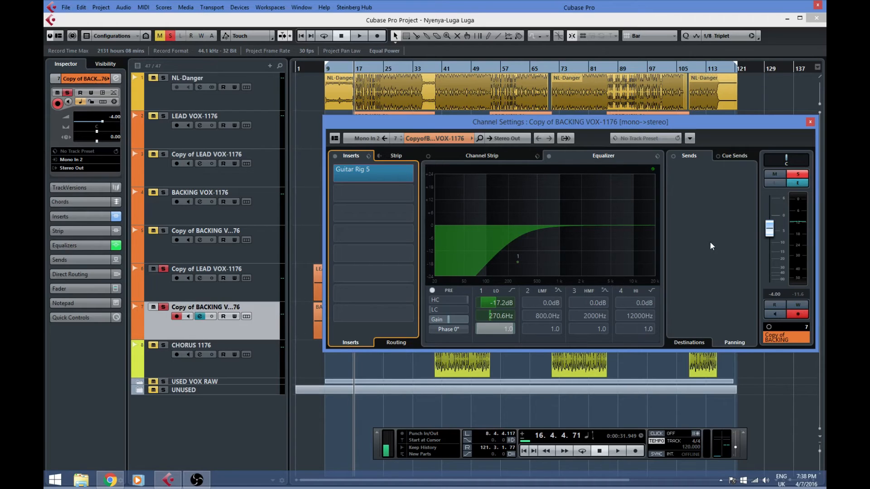
mouse_move(384, 171)
left_click(384, 168)
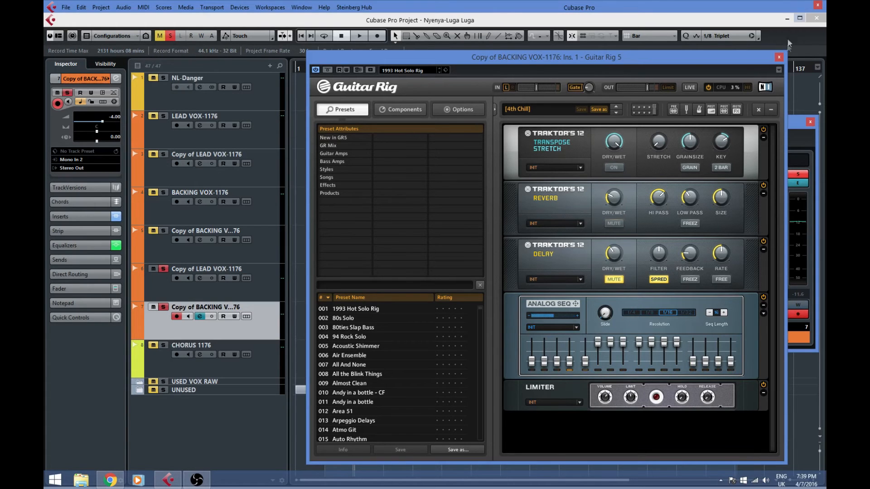
left_click(779, 58)
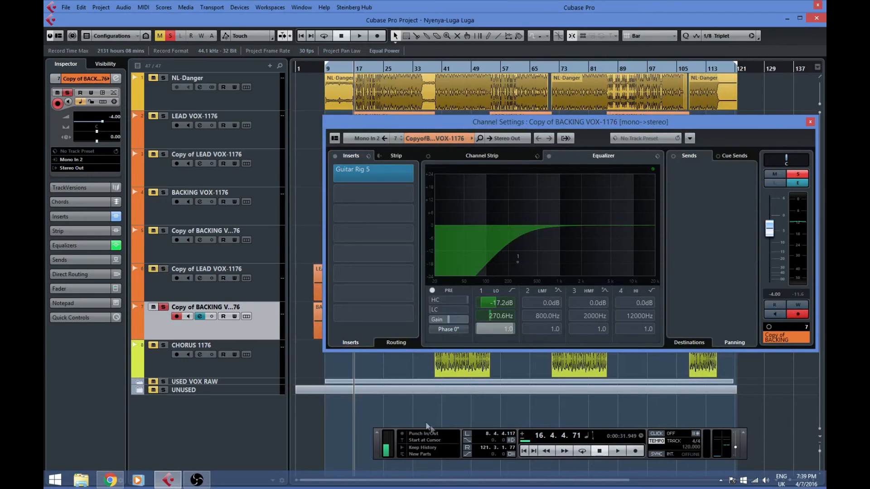
Audition Copy of BACKING VOX-1176 (track 7) alone from the left locator to about bar 13 and close its channel settings
left_click(467, 434)
left_click(617, 451)
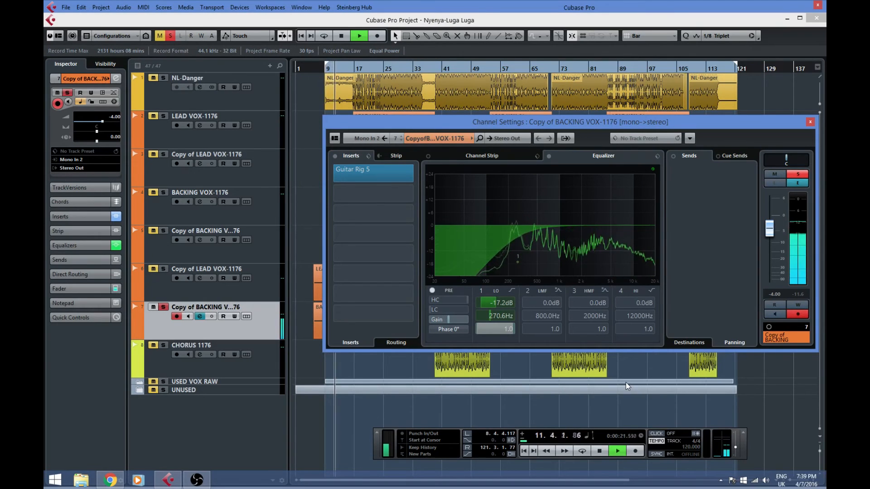
key("space")
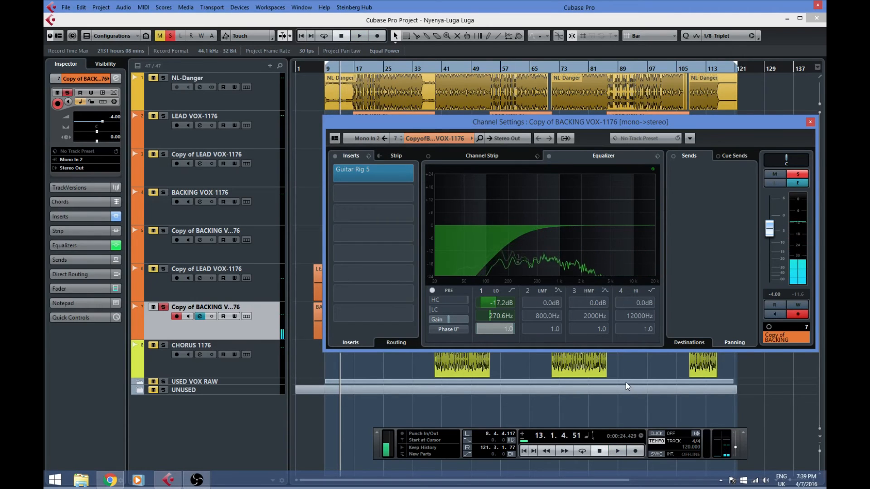
left_click(810, 122)
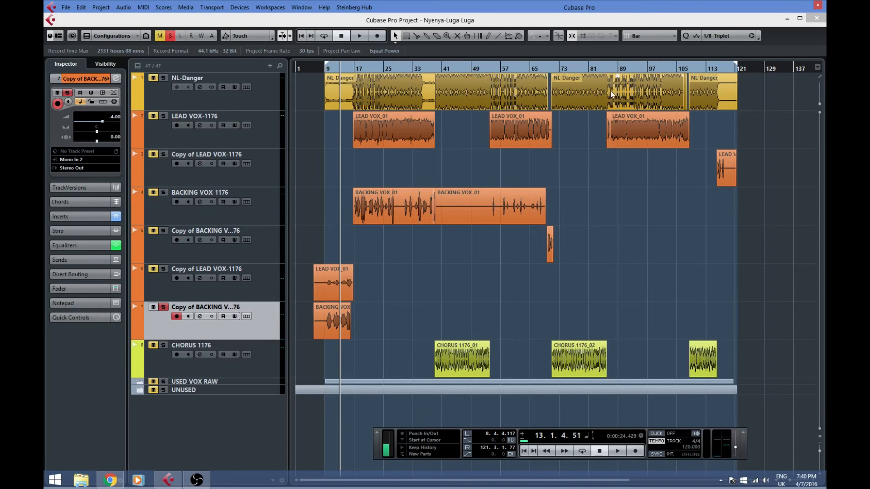
Move the playhead to bar 114 and clear all mutes and solos in the project
left_click(710, 68)
left_click_drag(710, 68, 714, 89)
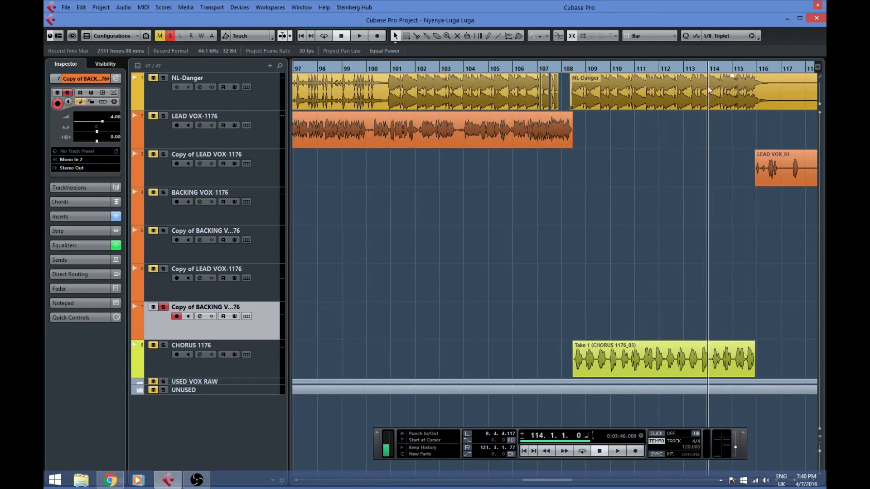
left_click(171, 36)
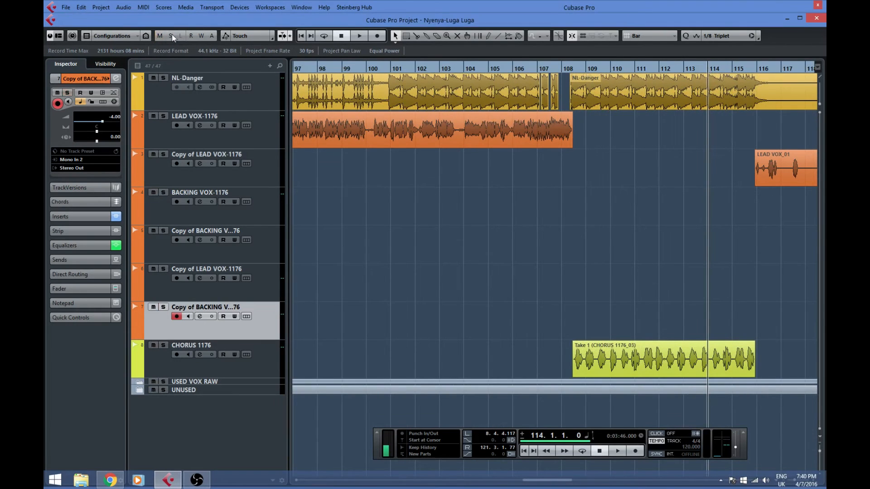
Audition the full mix from bar 106 through the transition into the final chorus, stopping near the end of bar 108
left_click(562, 69)
left_click_drag(563, 70, 562, 78)
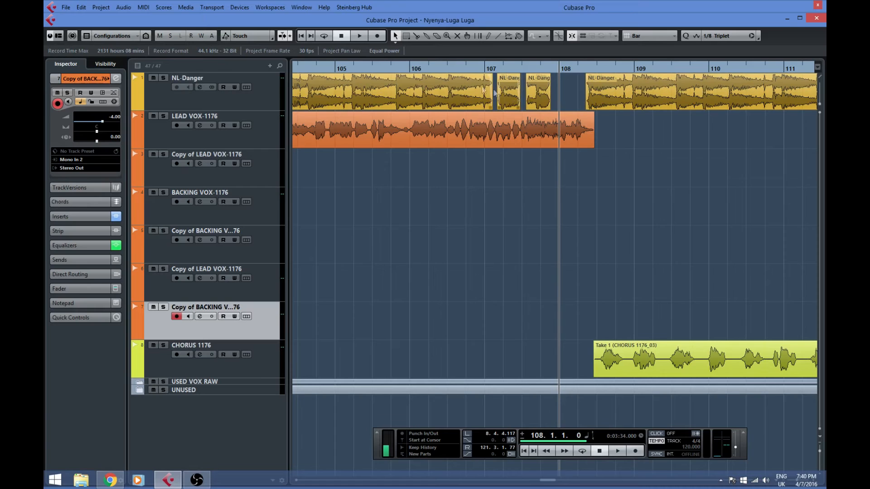
left_click(466, 69)
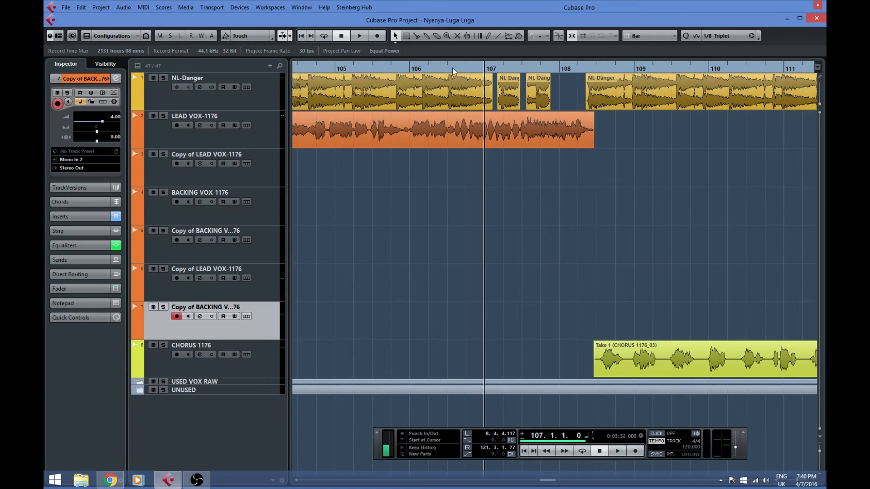
left_click(443, 69)
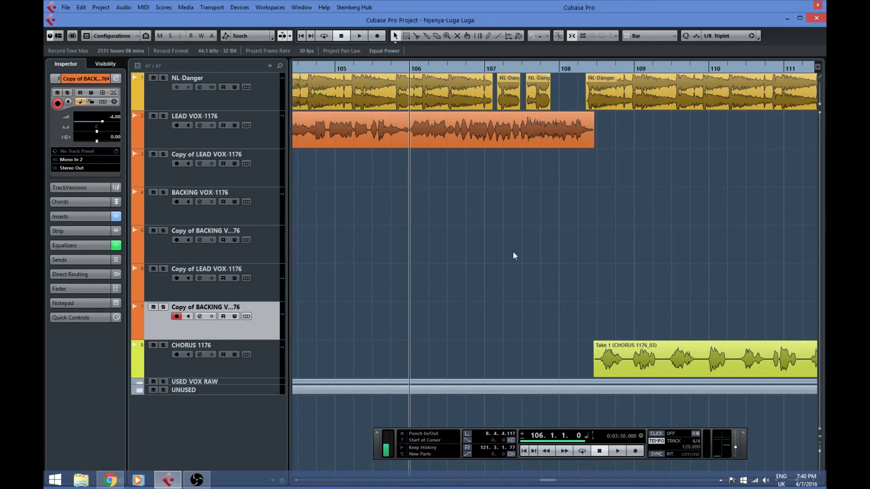
key("space")
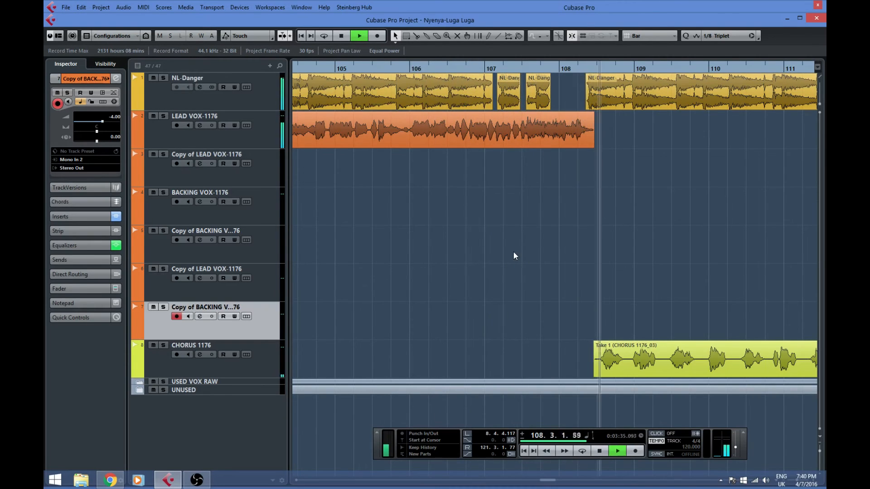
key("space")
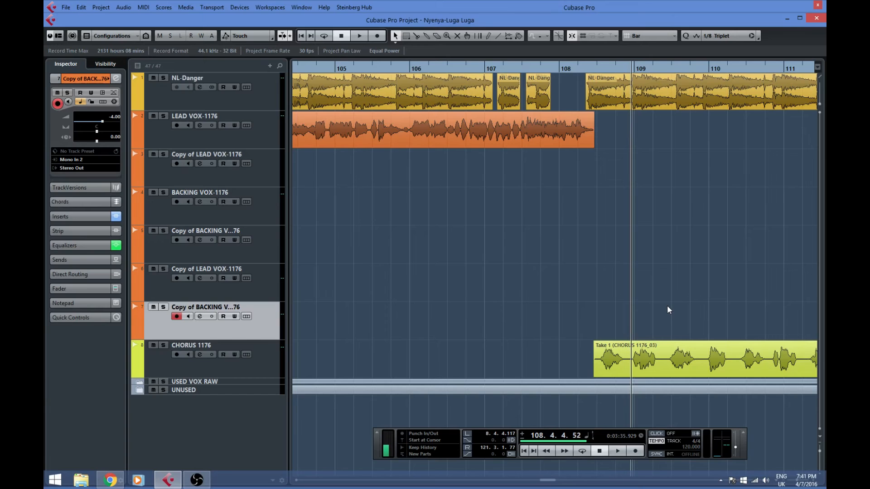
Show the MixConsole and examine the T-RackS CS Quad Image and VEQ4 Stereo inserts on the Stereo Out channel
key("F3")
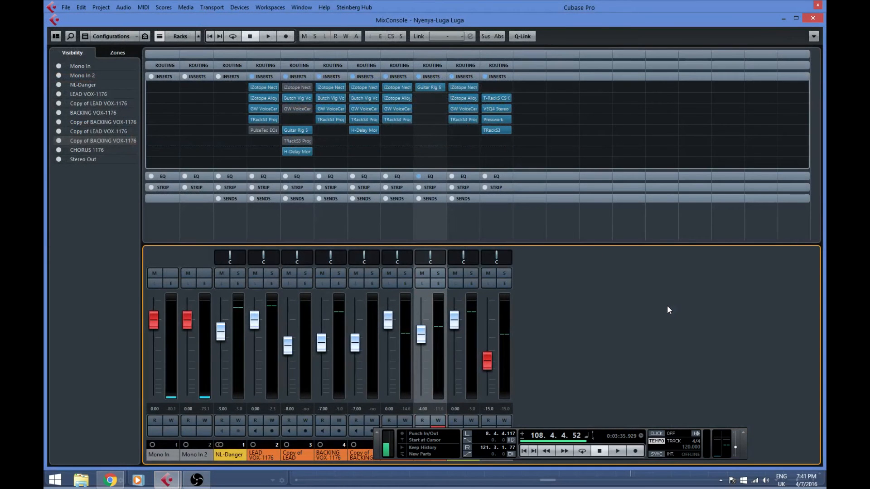
left_click(502, 99)
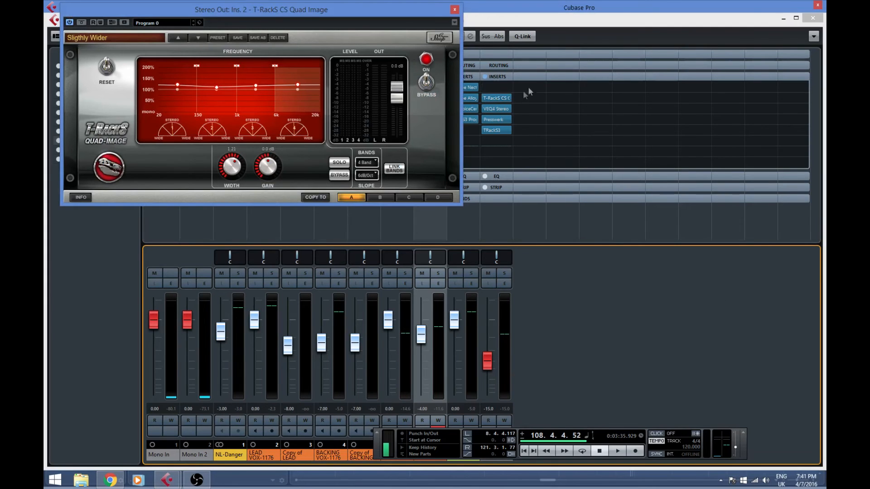
left_click(503, 110)
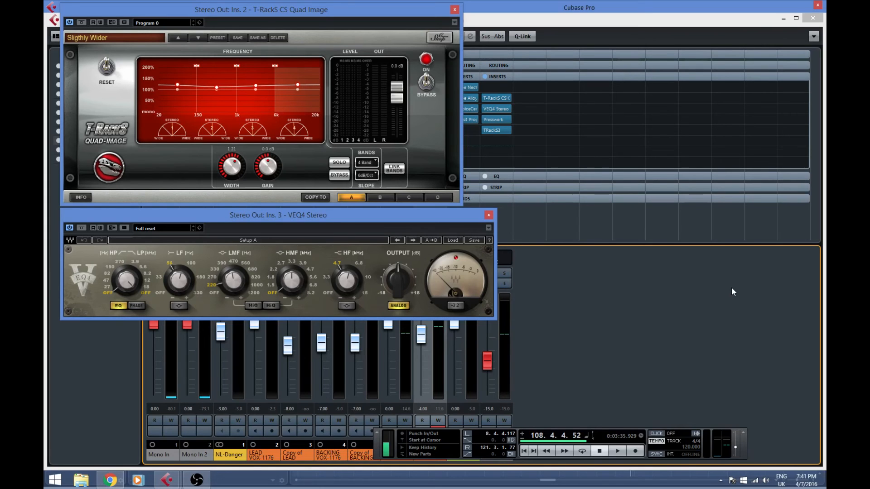
Examine the Presswerk dynamics processor insert on Stereo Out, close it and reopen it
left_click(500, 121)
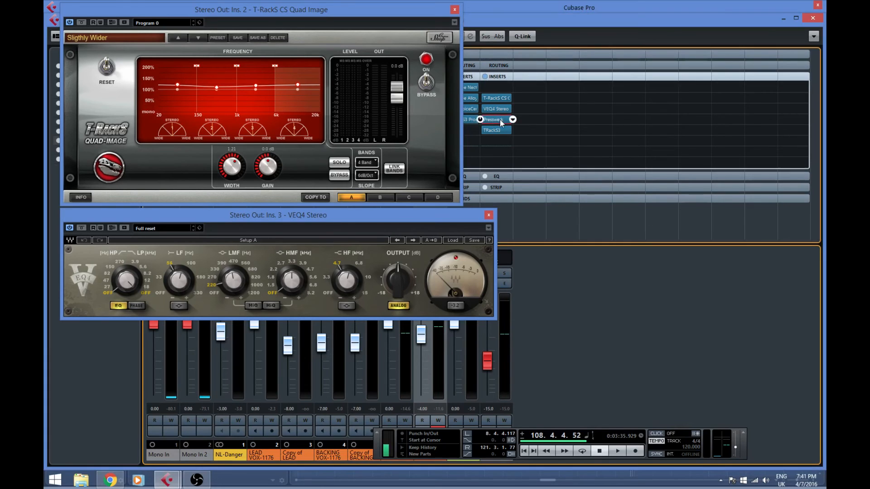
left_click(501, 121)
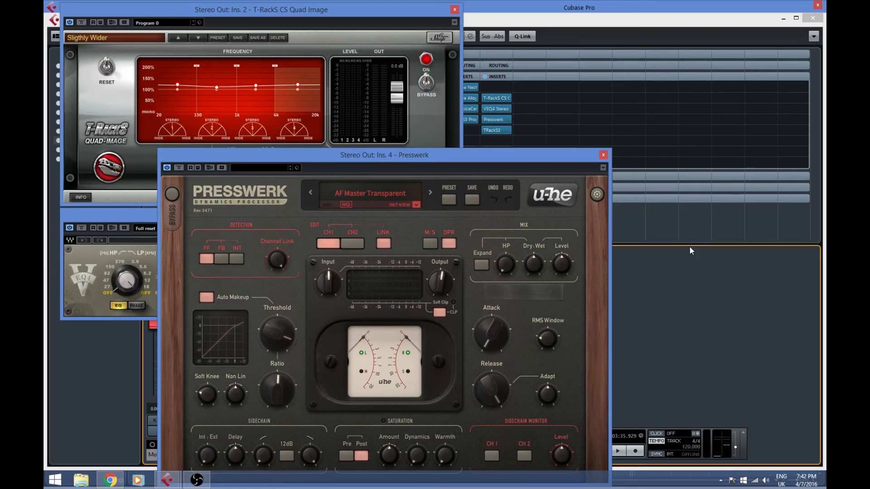
left_click(603, 155)
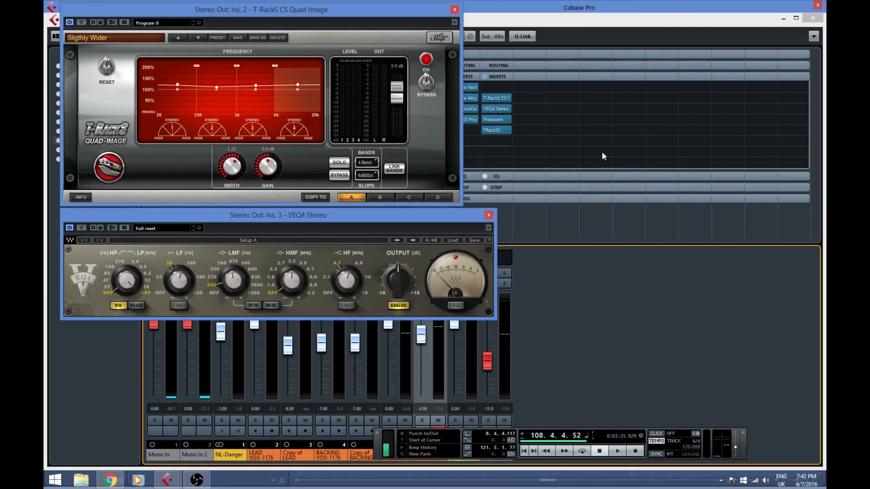
left_click(494, 120)
Open the TRackS3 insert on Stereo Out and examine the Vintage Compressor Model 670 and Brickwall Limiter in its chain
left_click(495, 131)
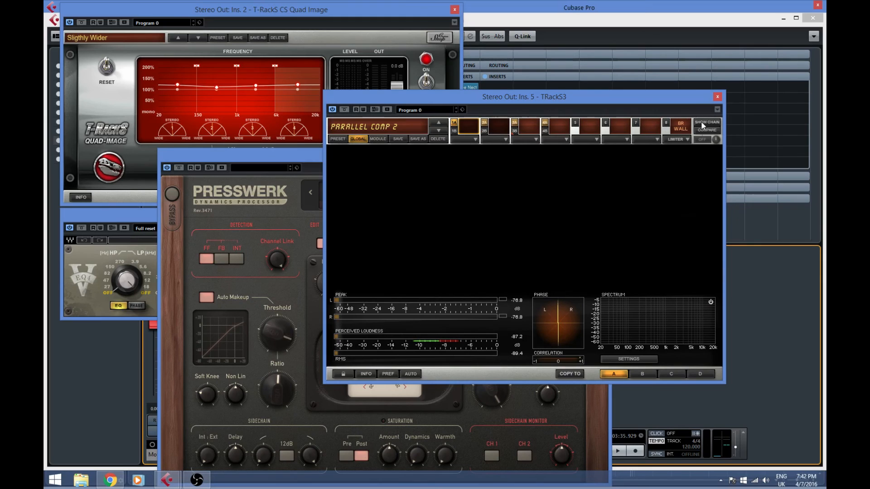
left_click(702, 123)
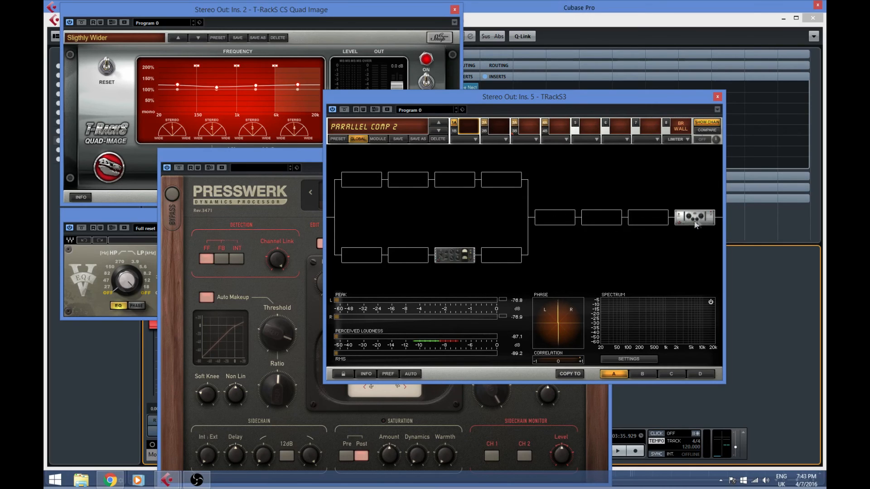
left_click(455, 254)
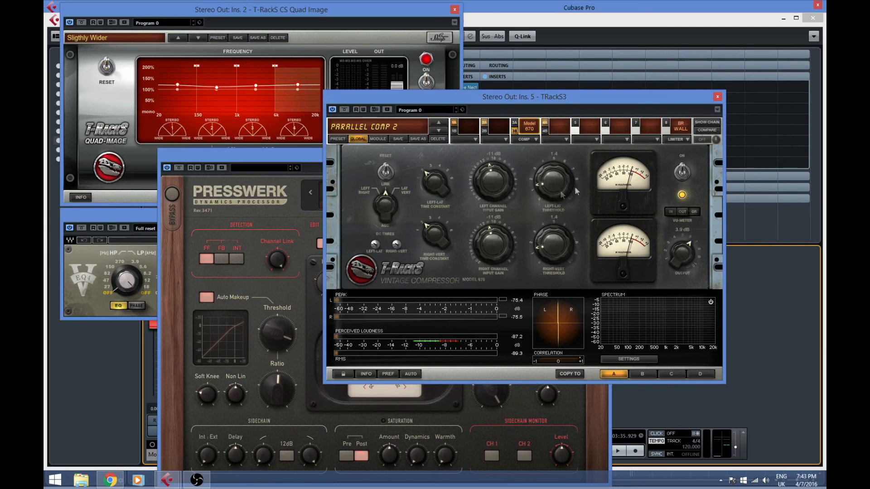
left_click(701, 124)
left_click(701, 219)
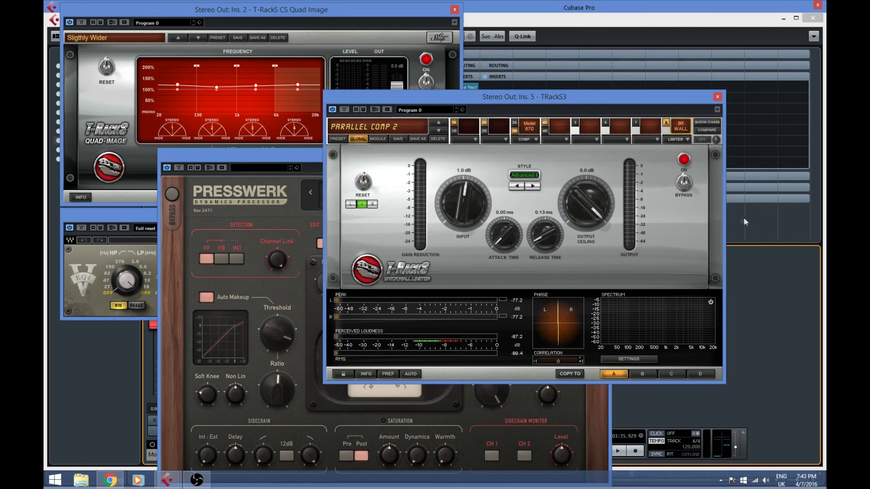